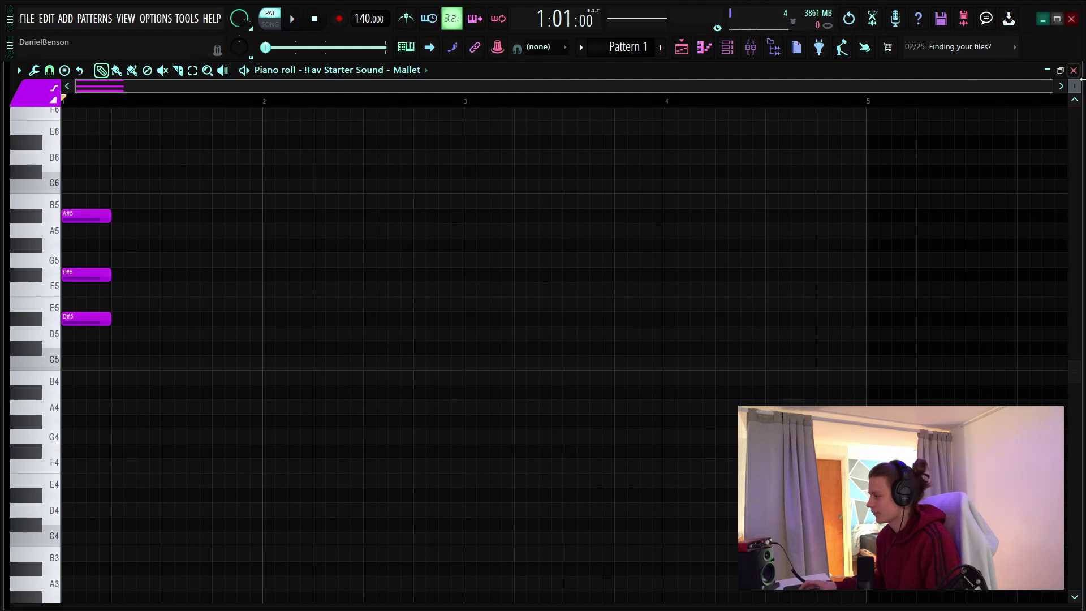
left_click(1075, 99)
scroll(61, 478, "up", 3)
scroll(61, 478, "up", 2)
scroll(61, 478, "down", 5)
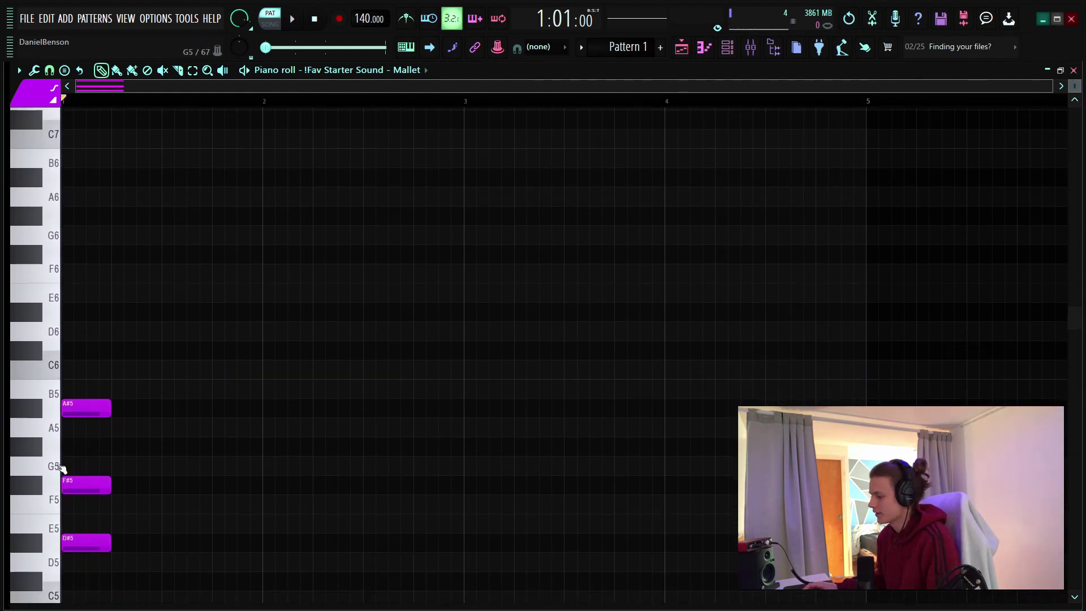
scroll(244, 301, "up", 3)
left_click_drag(143, 262, 84, 298)
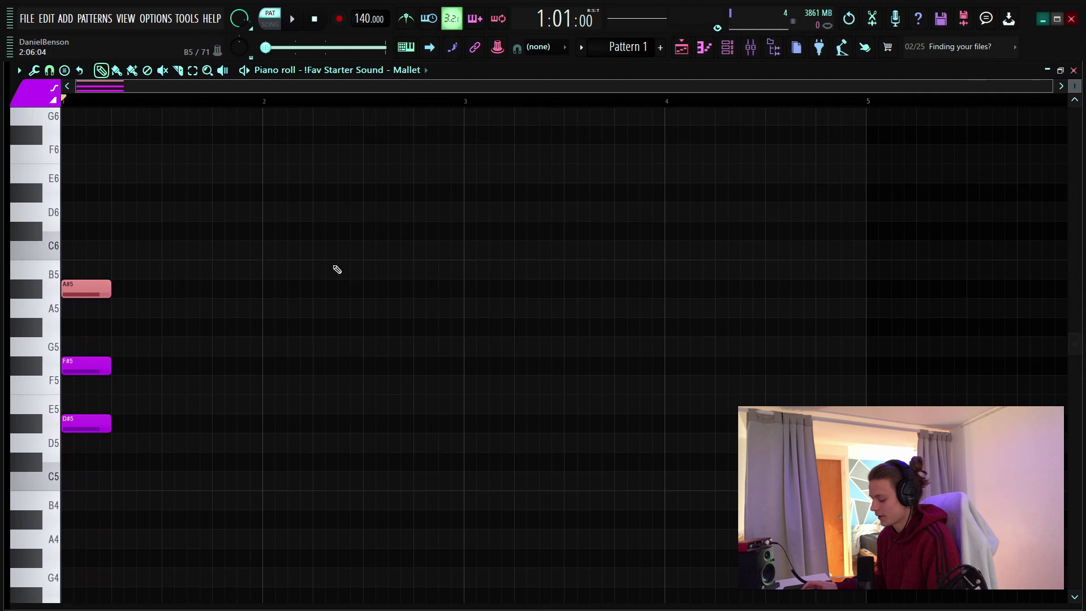
left_click_drag(387, 261, 74, 281)
mouse_move(86, 371)
left_mouse_down()
mouse_move(199, 371)
mouse_move(87, 371)
left_mouse_up()
key("ctrl+a")
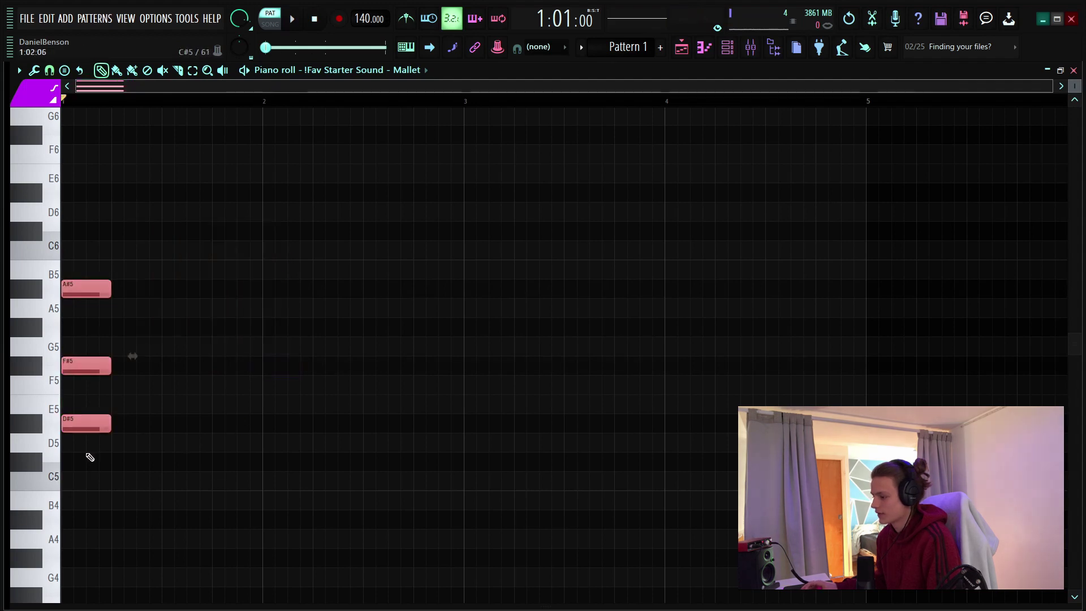
scroll(105, 417, "down", 2)
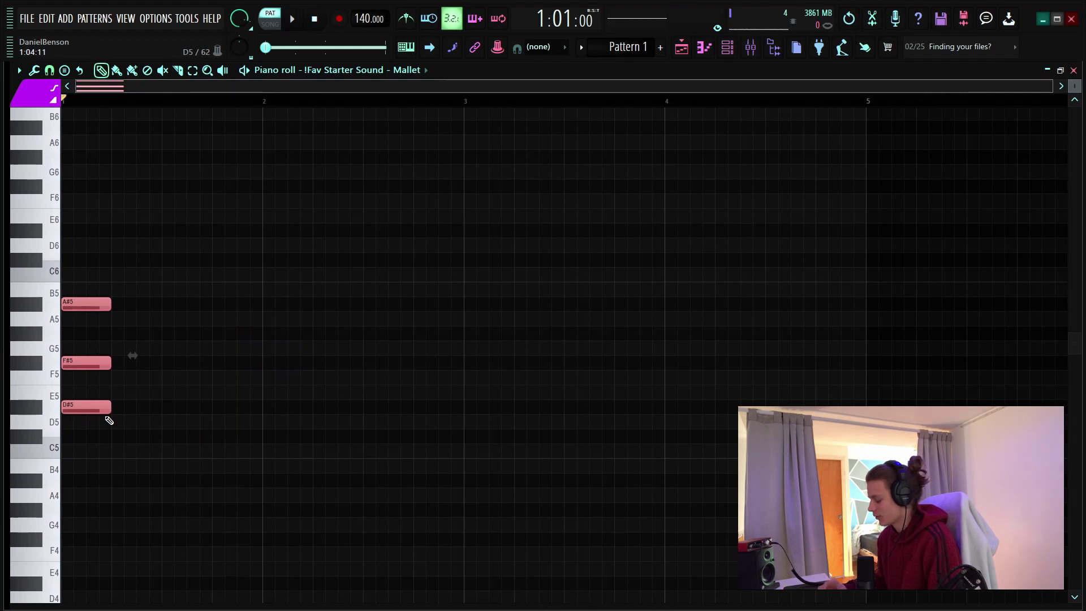
key("ctrl+Up")
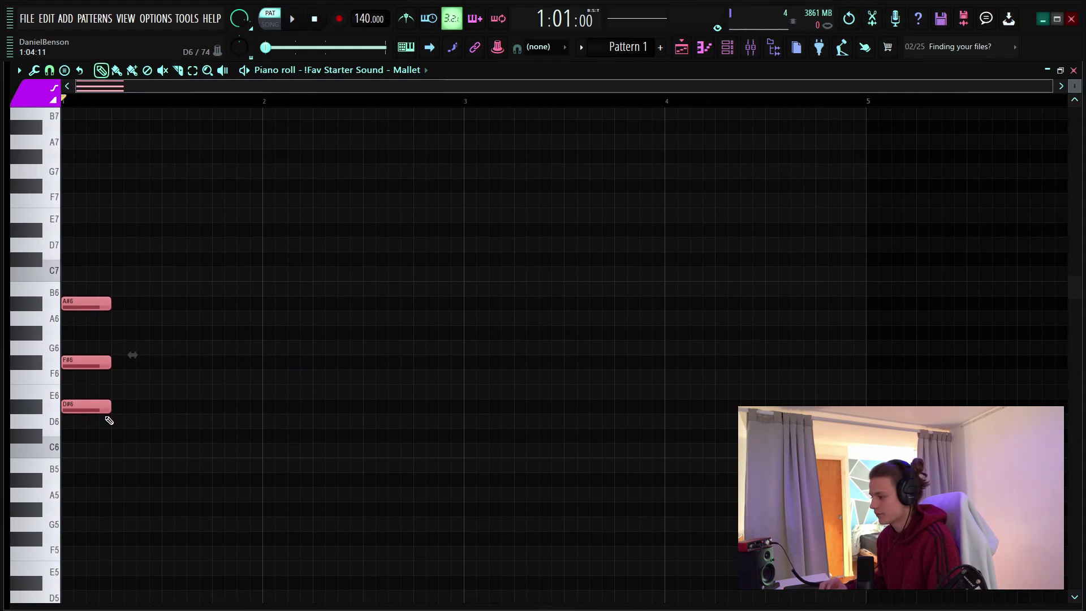
key("ctrl+Down")
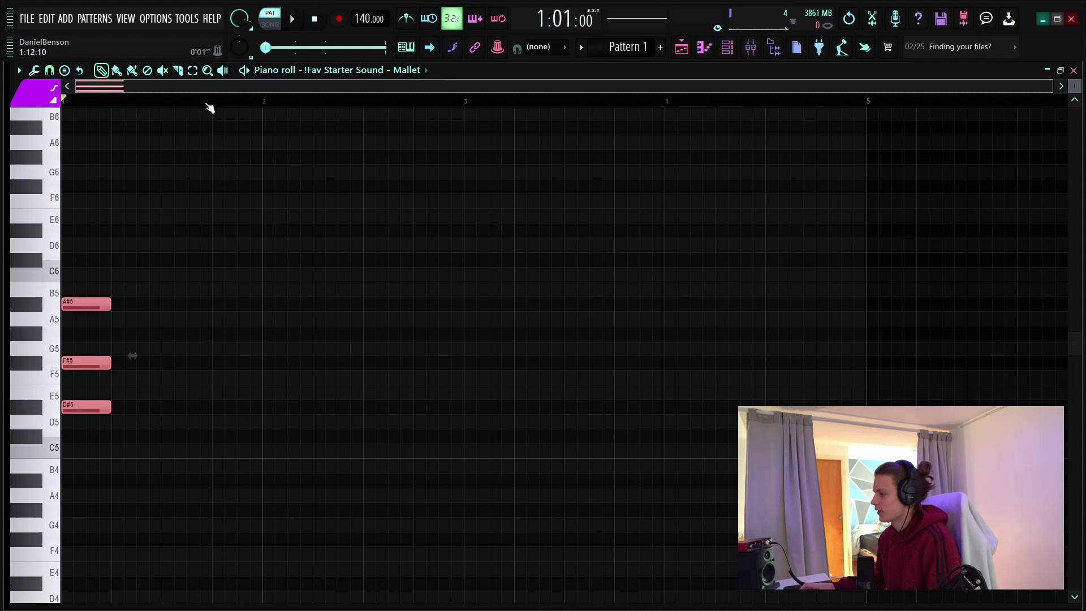
scroll(566, 339, "down", 2)
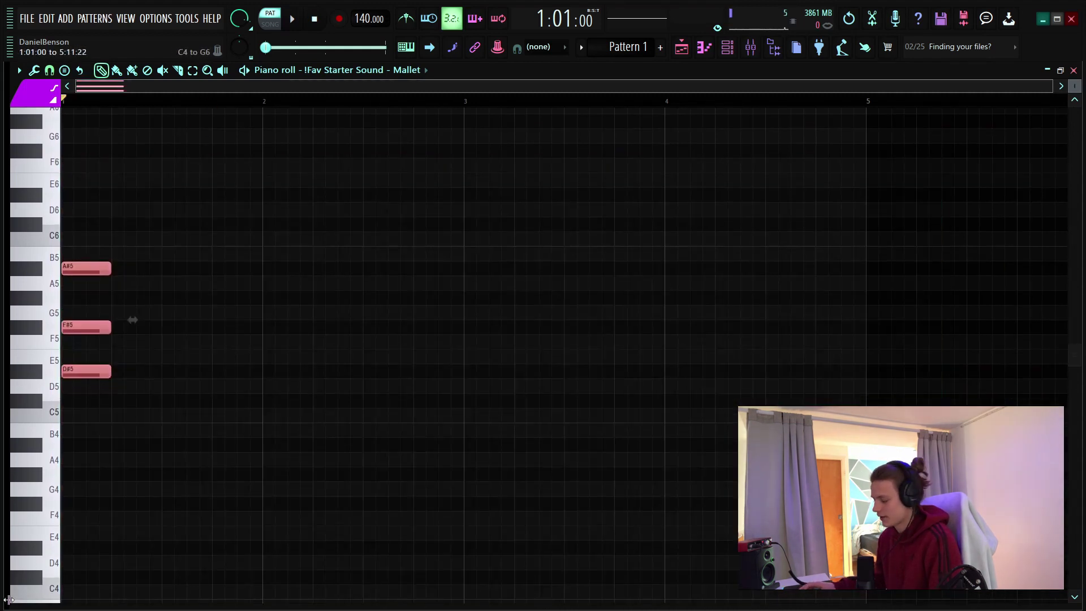
key("shift+Up")
scroll(133, 318, "up", 3)
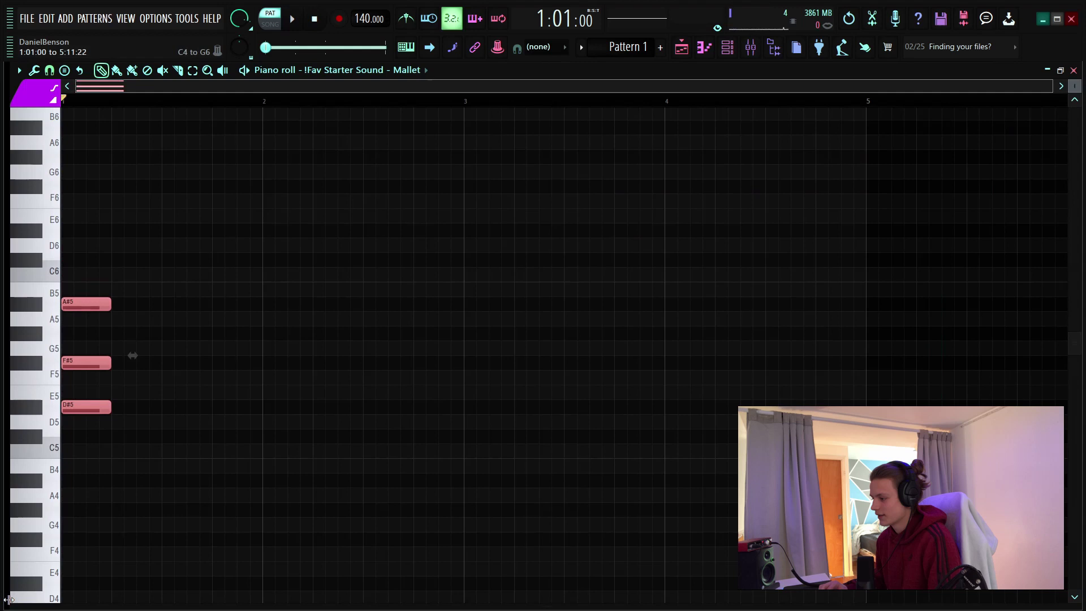
key("shift+Down")
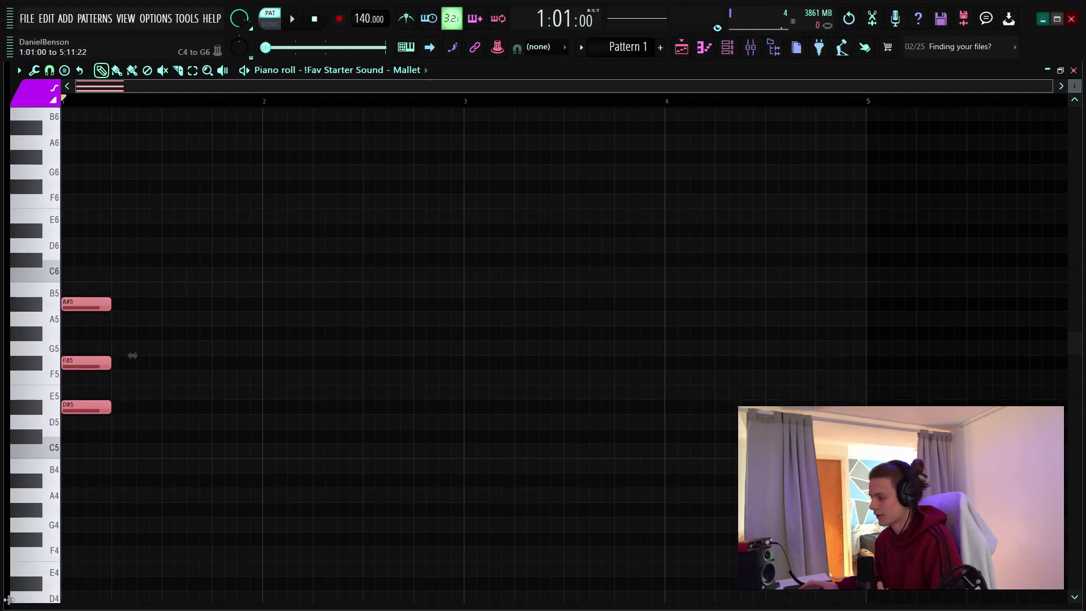
left_click_drag(188, 390, 66, 413)
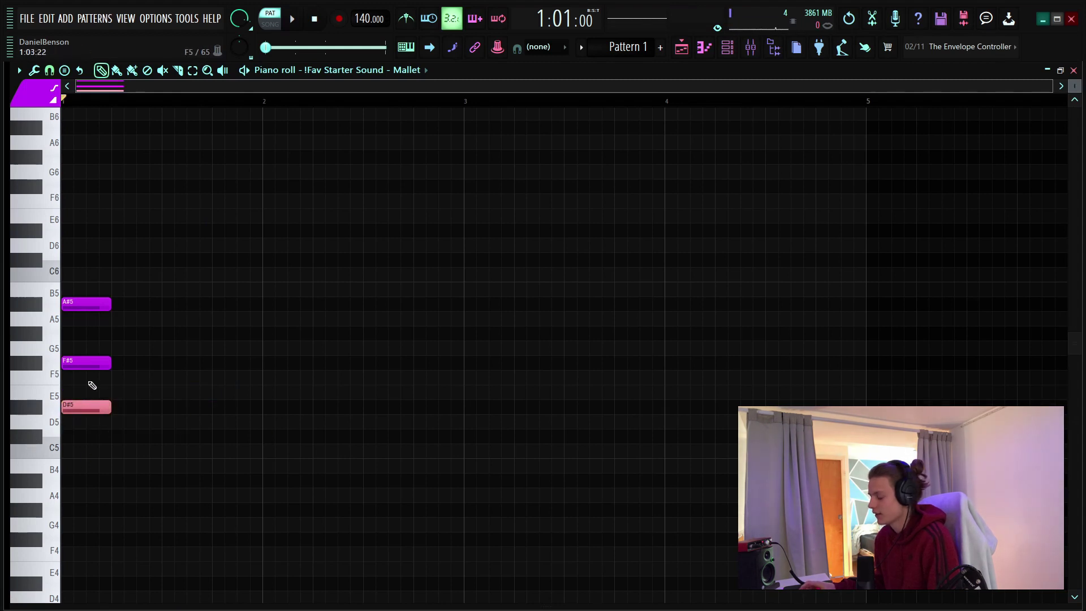
key("ctrl+Down")
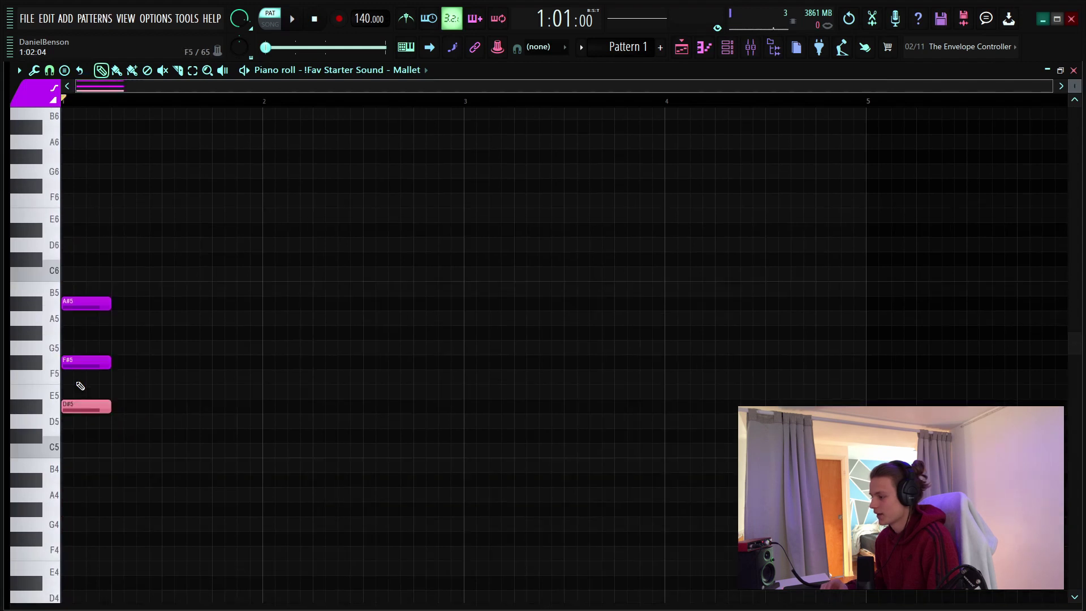
key("ctrl+z")
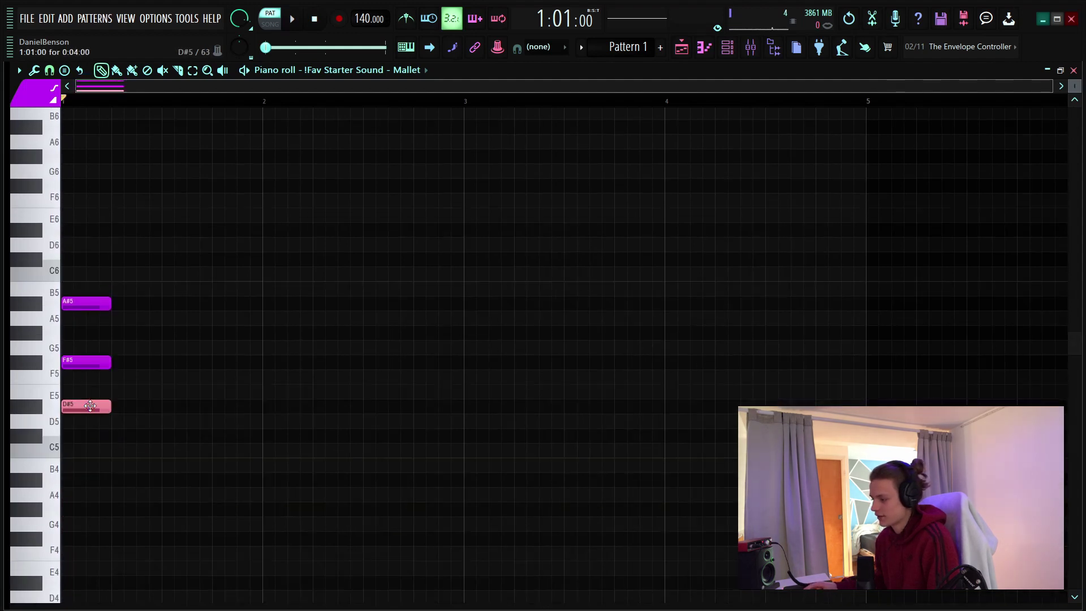
left_click(90, 409)
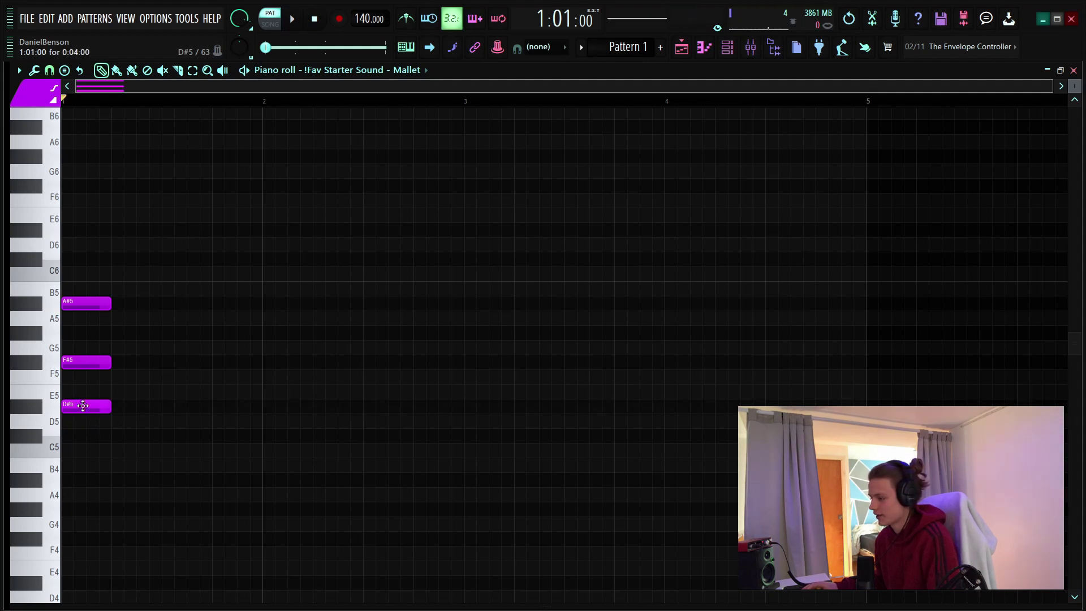
left_click(84, 495)
right_click(85, 495)
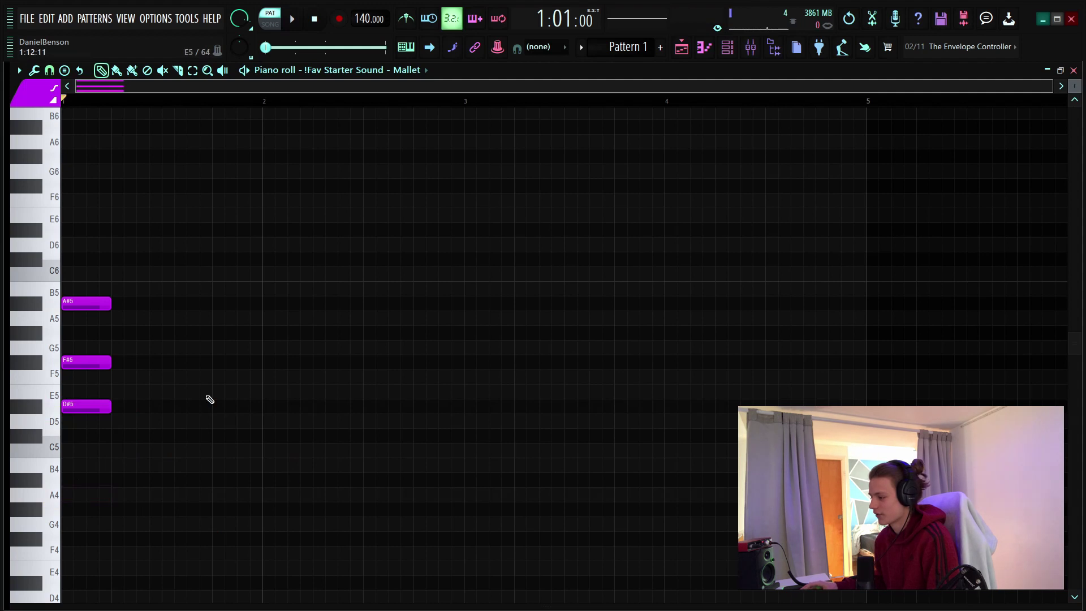
left_click(89, 422)
right_click(89, 420)
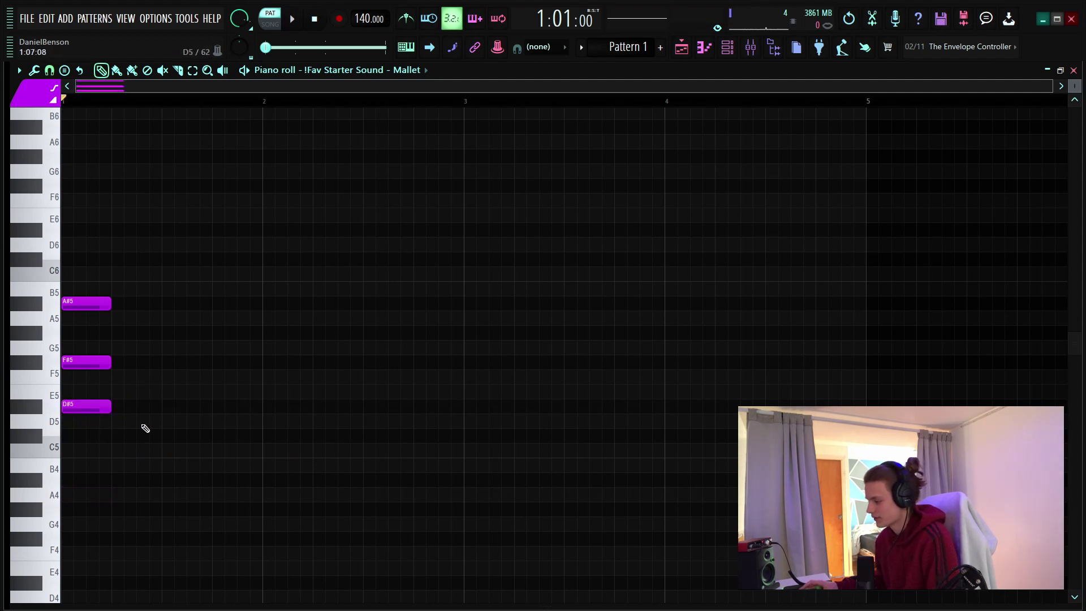
scroll(107, 276, "up", 2, "ctrl")
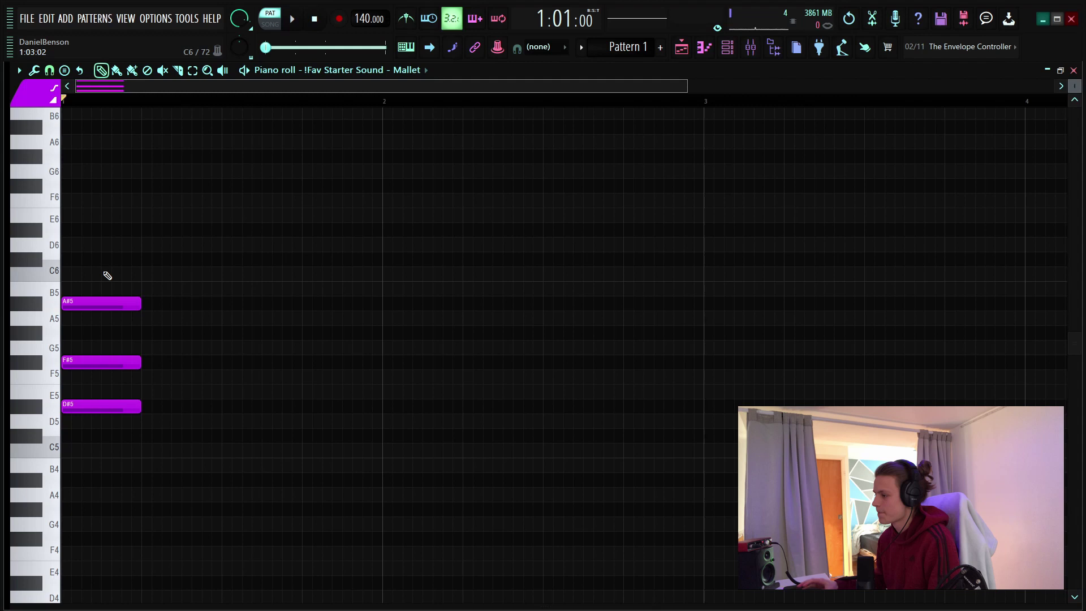
- Duplicate the Mallet chord into bar 2, add a copy mid bar 2, and raise their F#5 notes an octave
scroll(109, 97, "down", 3)
key("ctrl+a")
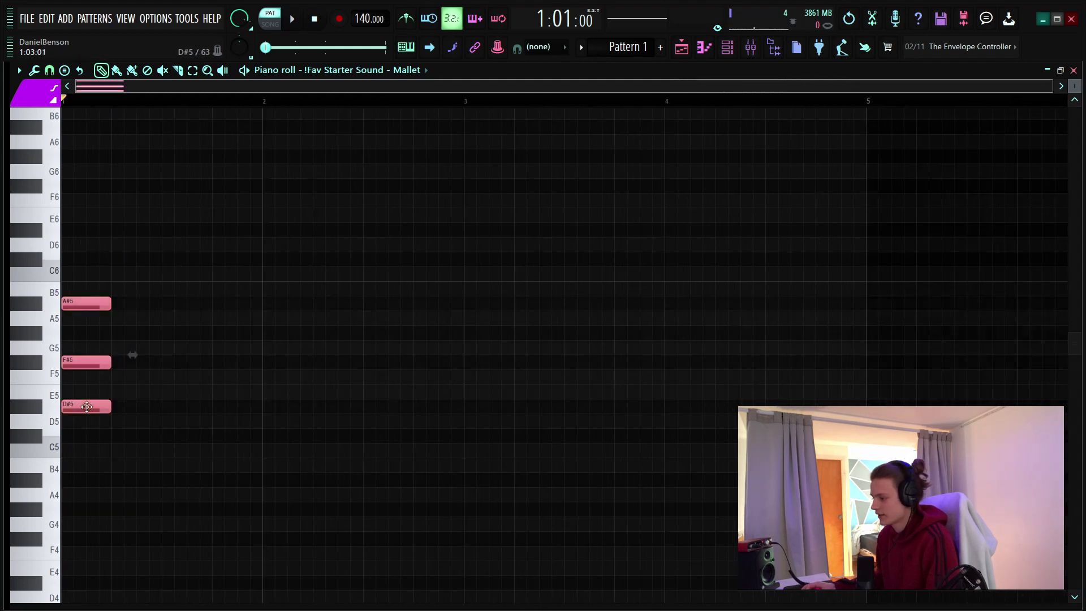
key("ctrl+b")
key("ctrl+b")
left_click_drag(414, 412, 386, 413)
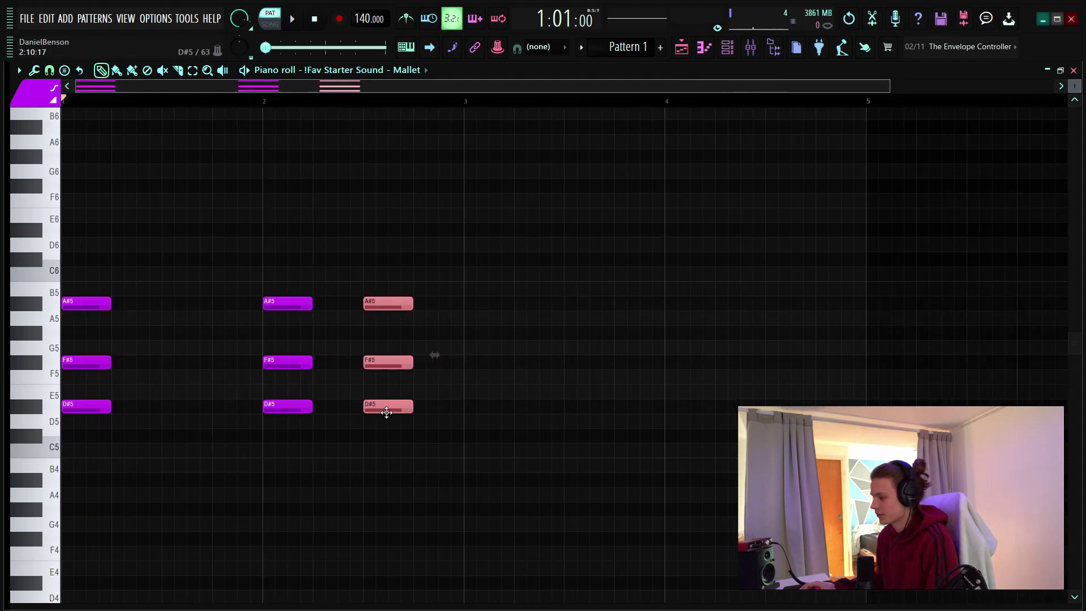
left_click(296, 362)
key("ctrl+Up")
- Lower the last chord's top note to D#6, then drop all nine notes an octave
left_click_drag(432, 194, 384, 271)
key("shift+Down")
key("shift+Down")
key("shift+Down")
key("ctrl+a")
key("ctrl+Down")
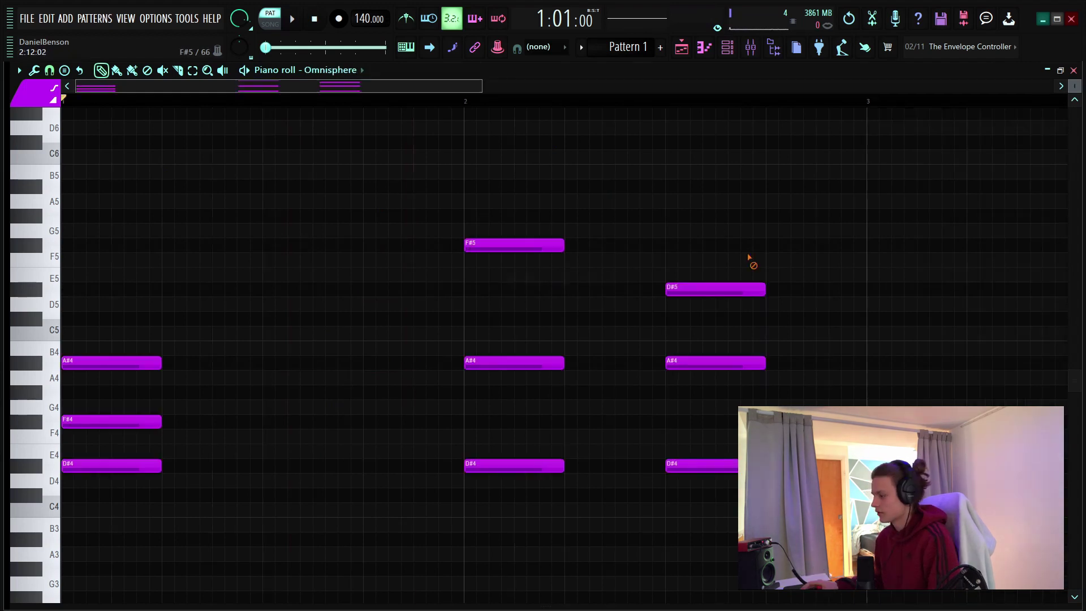
- Lengthen the Omnisphere chords to fill each bar and play them back
key("ctrl+z")
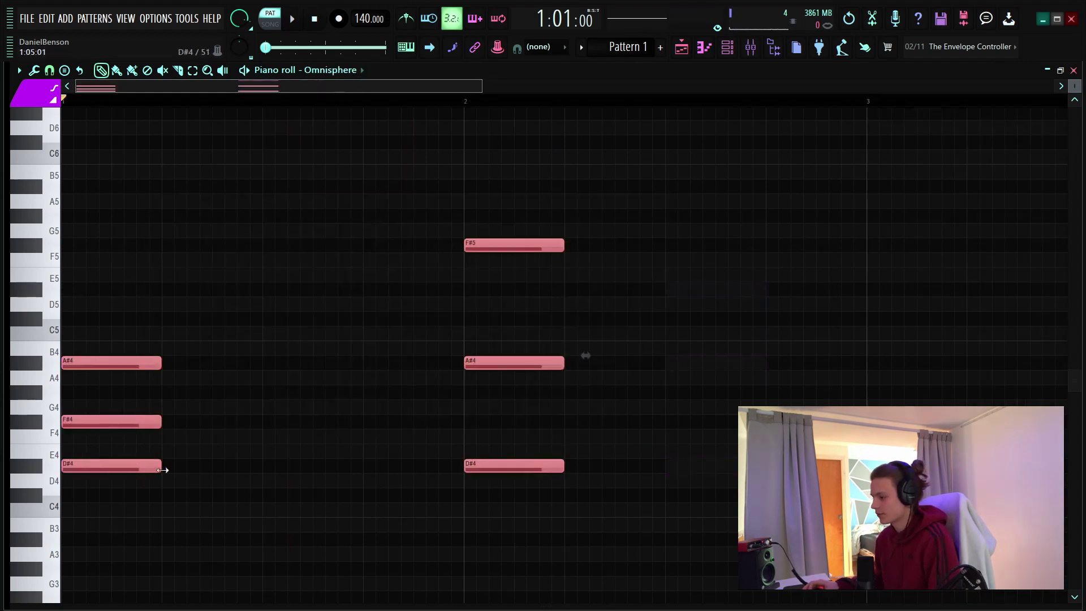
left_click_drag(163, 471, 457, 473)
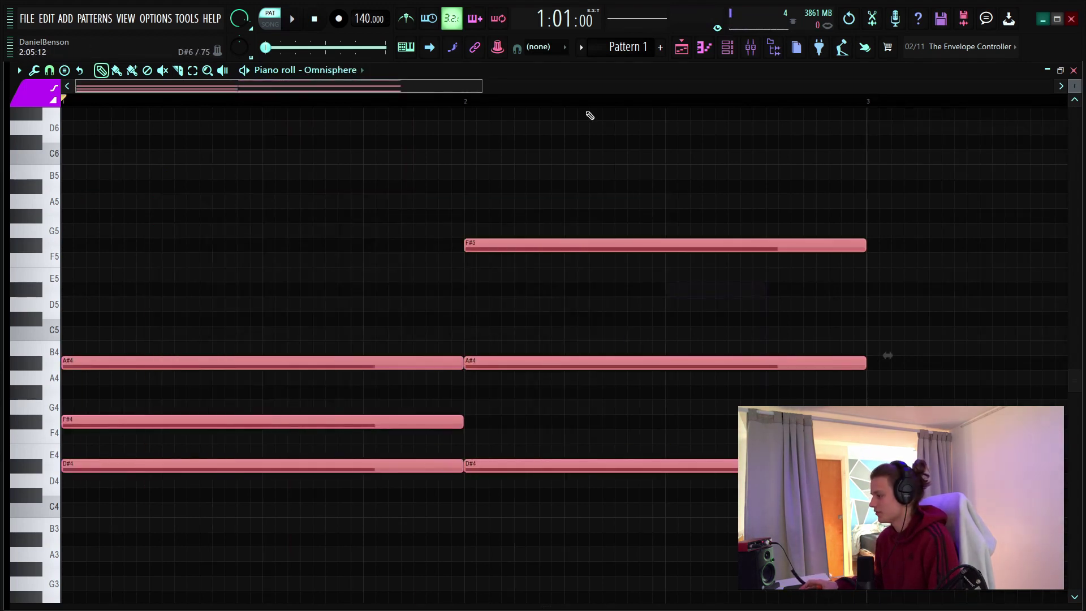
scroll(308, 97, "down", 3)
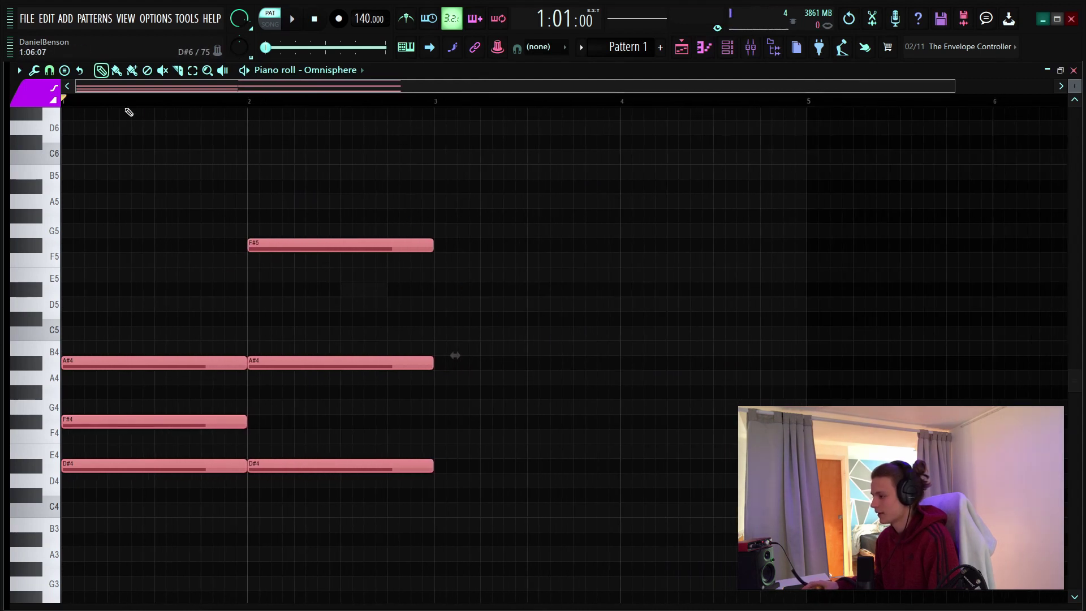
key("space")
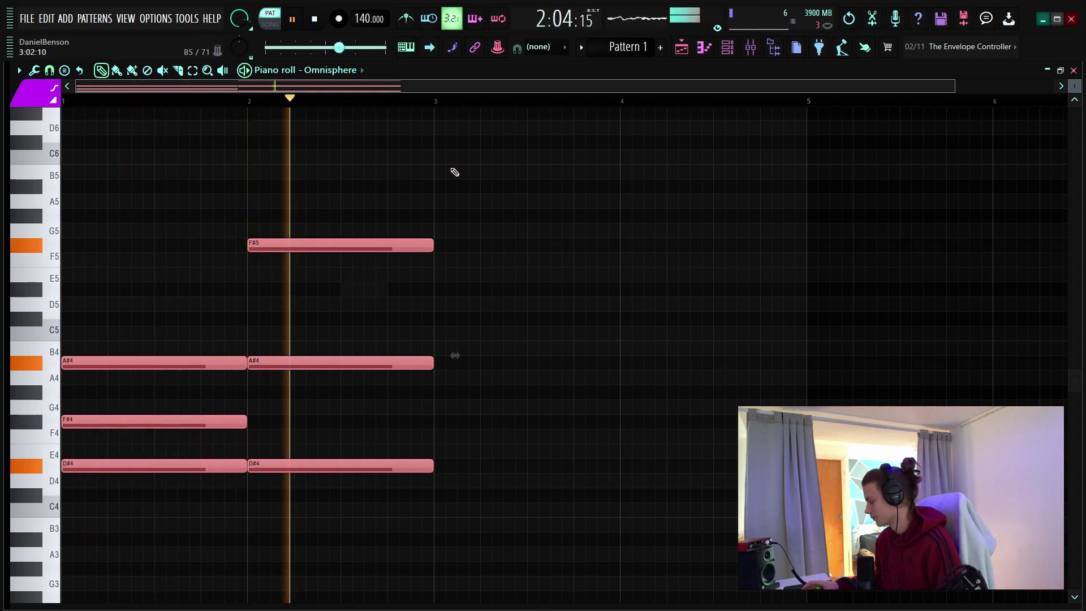
key("space")
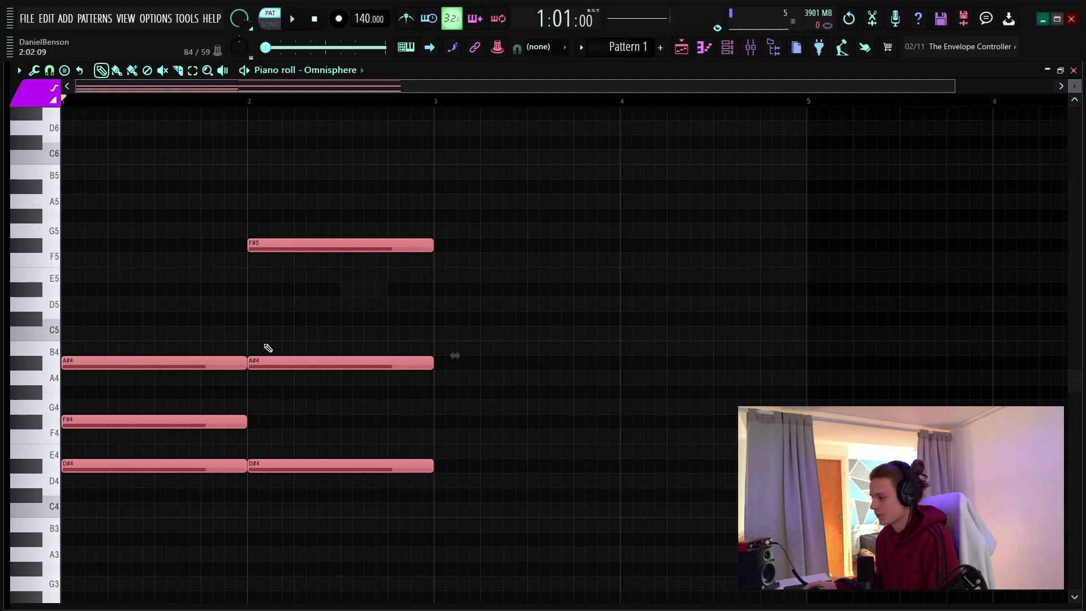
- Shorten the first Omnisphere chord, start the second earlier, audition them, and close the piano roll
scroll(236, 80, "up", 3)
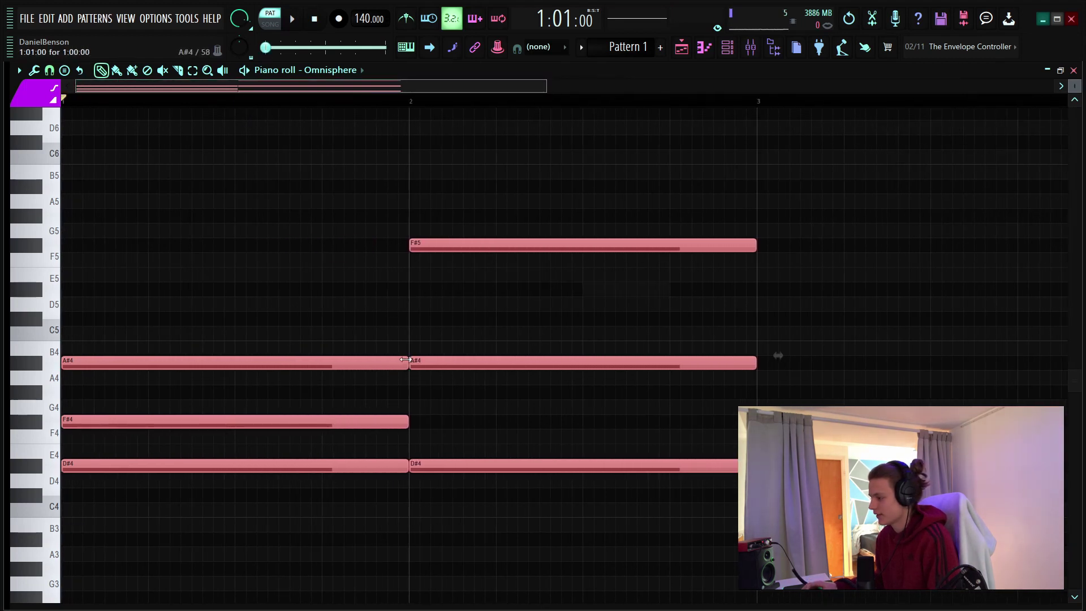
left_click_drag(407, 362, 540, 375)
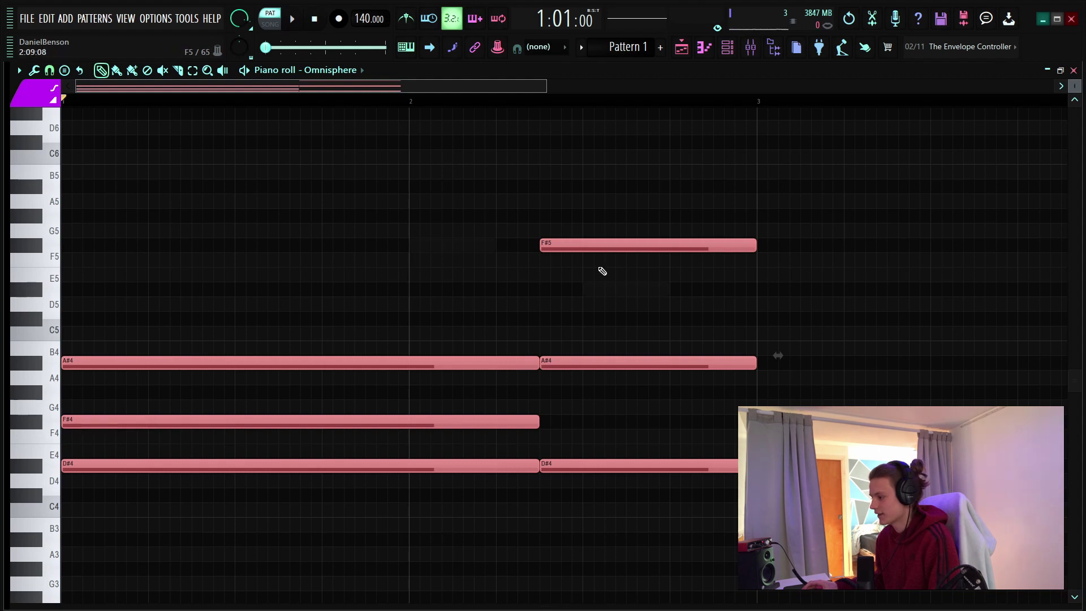
key("space")
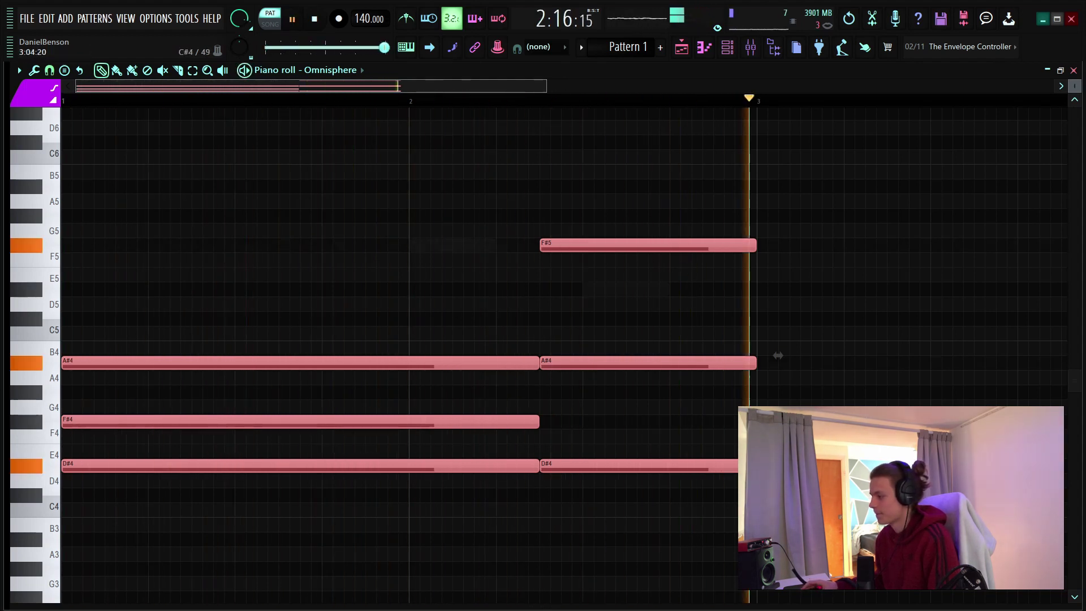
key("space")
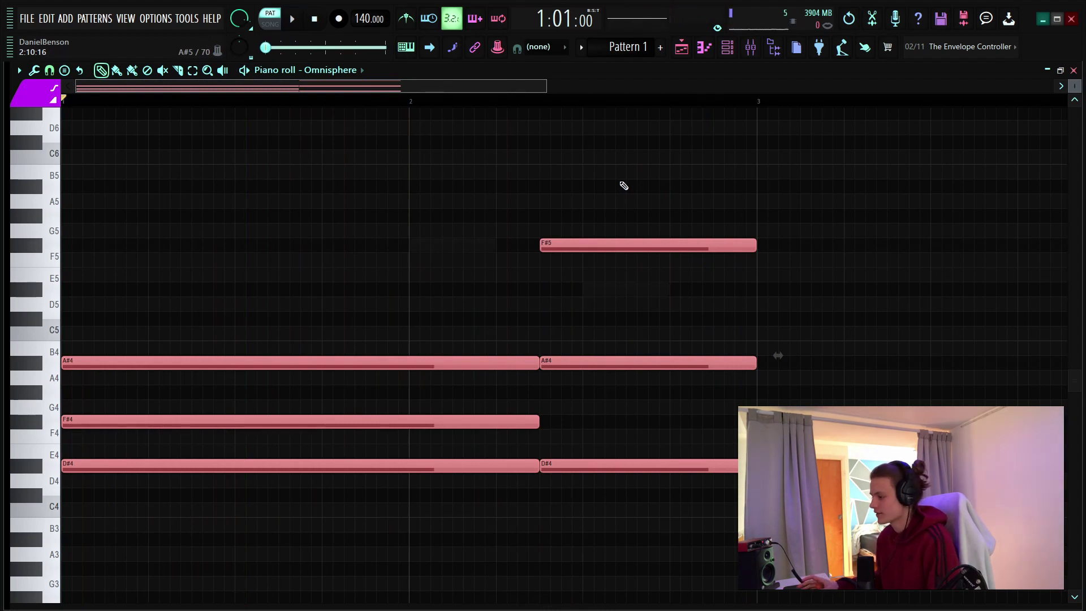
key("F7")
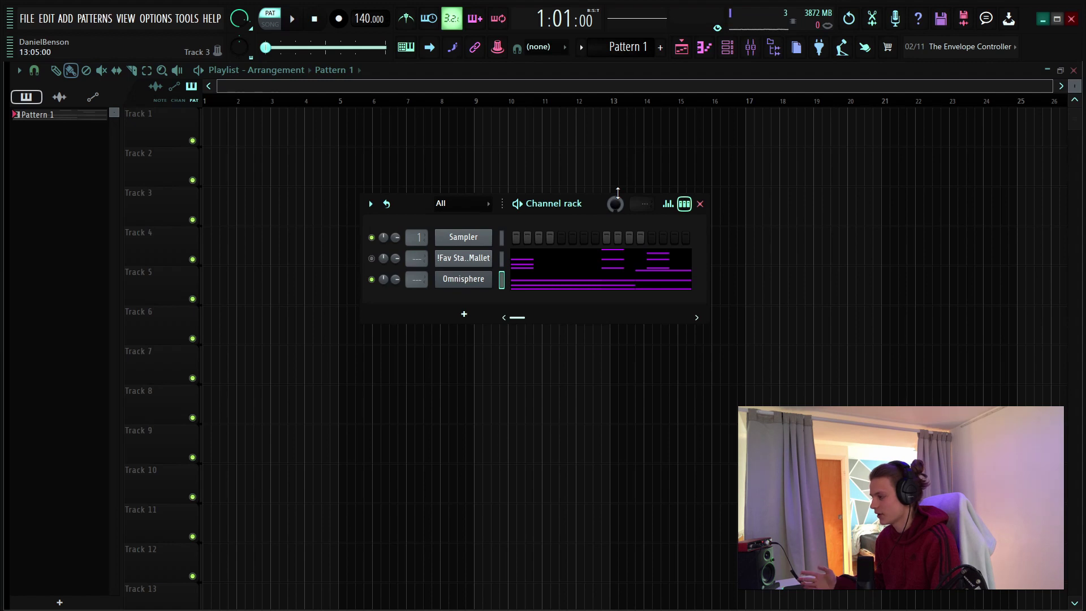
- In the Mallet piano roll, draw a long G#5–D5–A#4–F#4–C#4 chord mid-bar
right_click(487, 258)
left_click(512, 253)
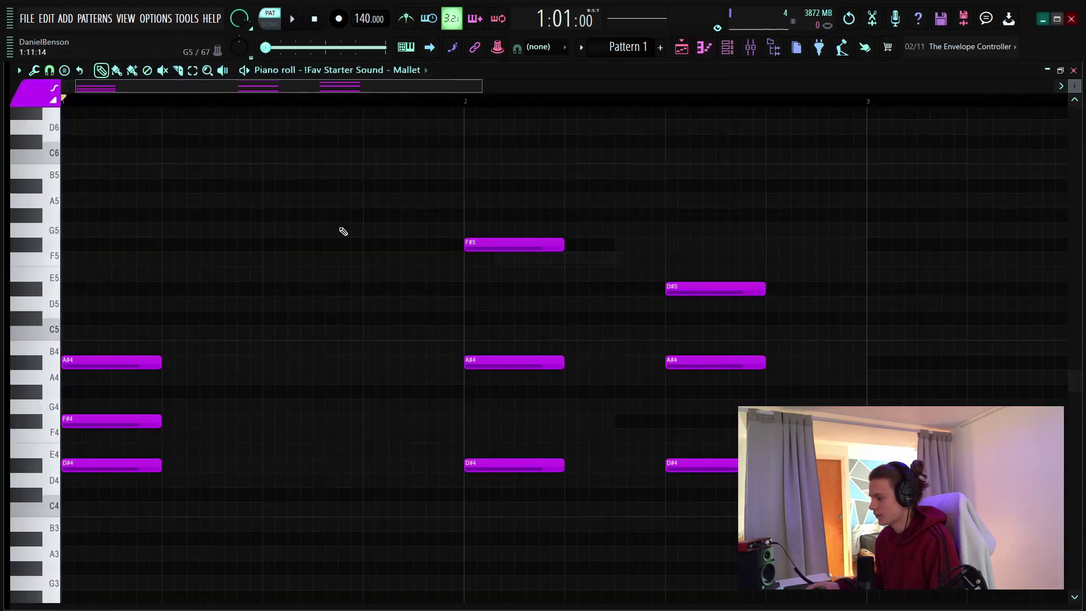
left_click(267, 215)
left_click(271, 304)
left_click(272, 362)
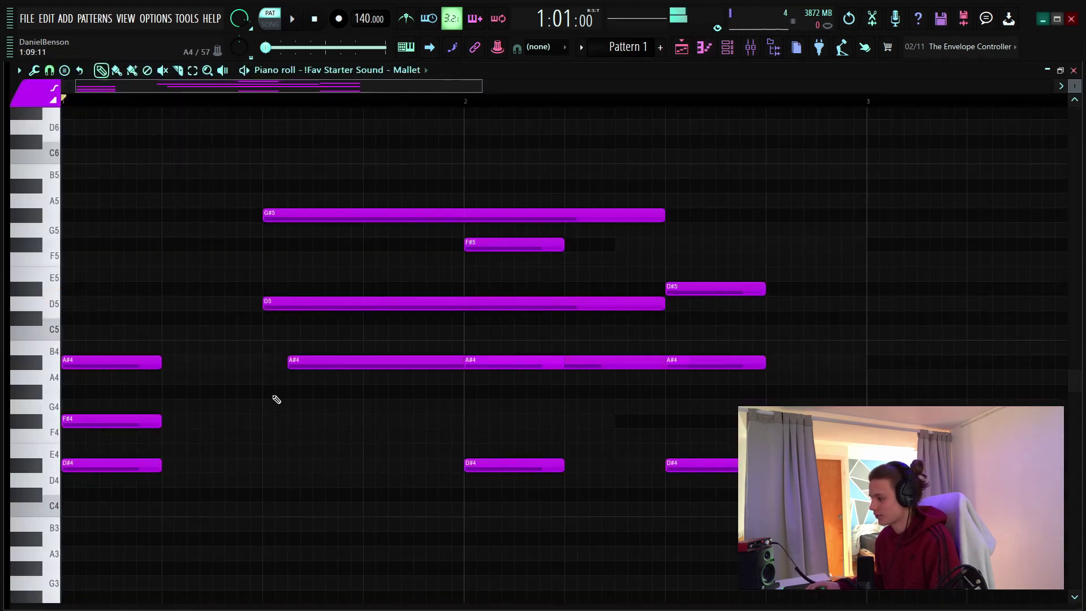
left_click(267, 421)
left_click(264, 493)
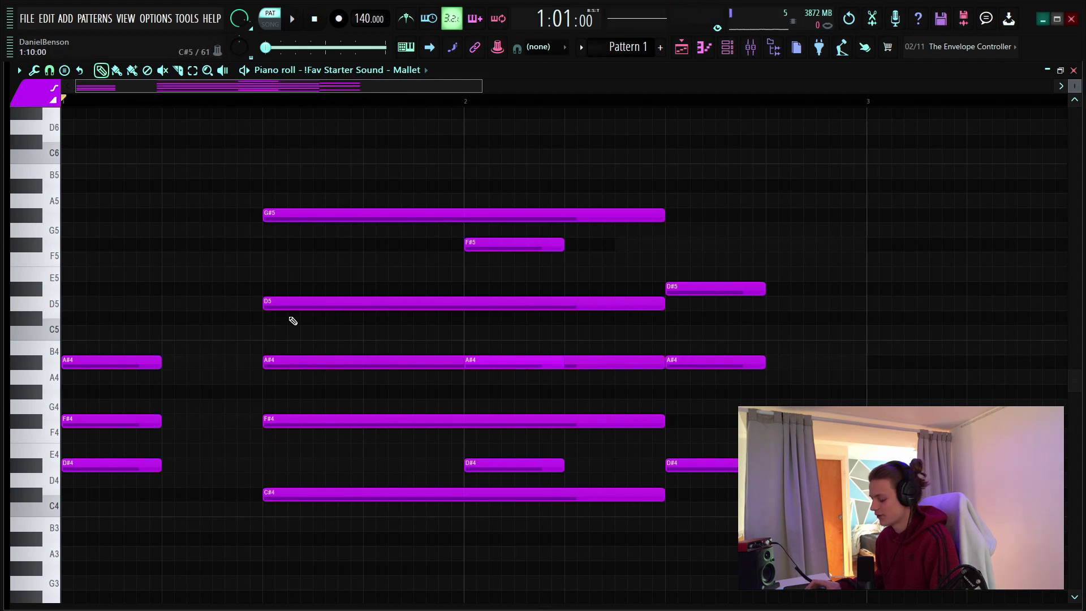
- Undo the long notes and delete the leftover G#5, leaving the three short chords
key("ctrl+z")
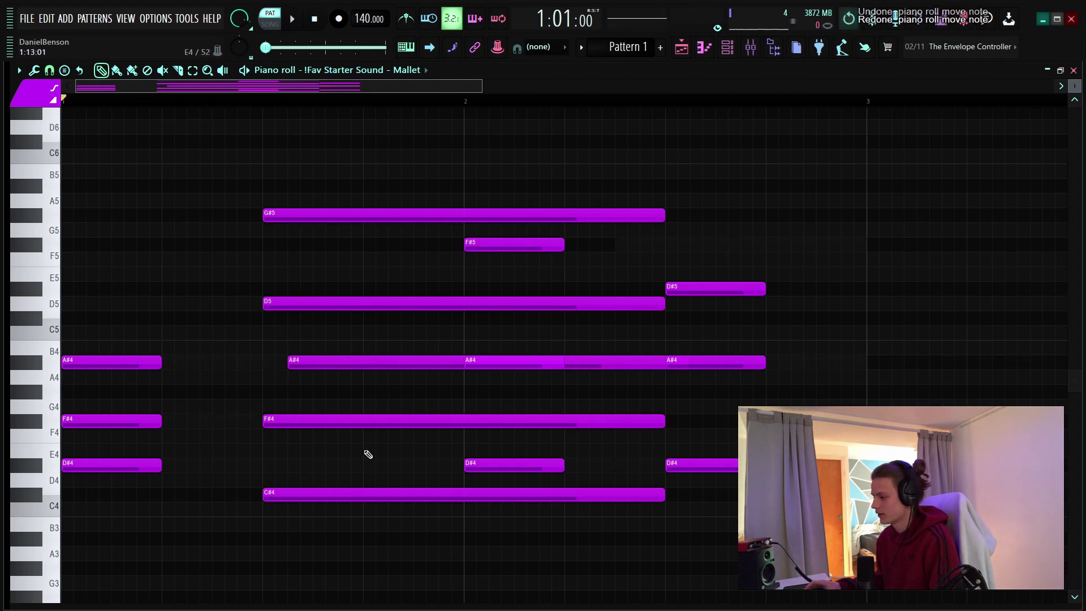
key("ctrl+z")
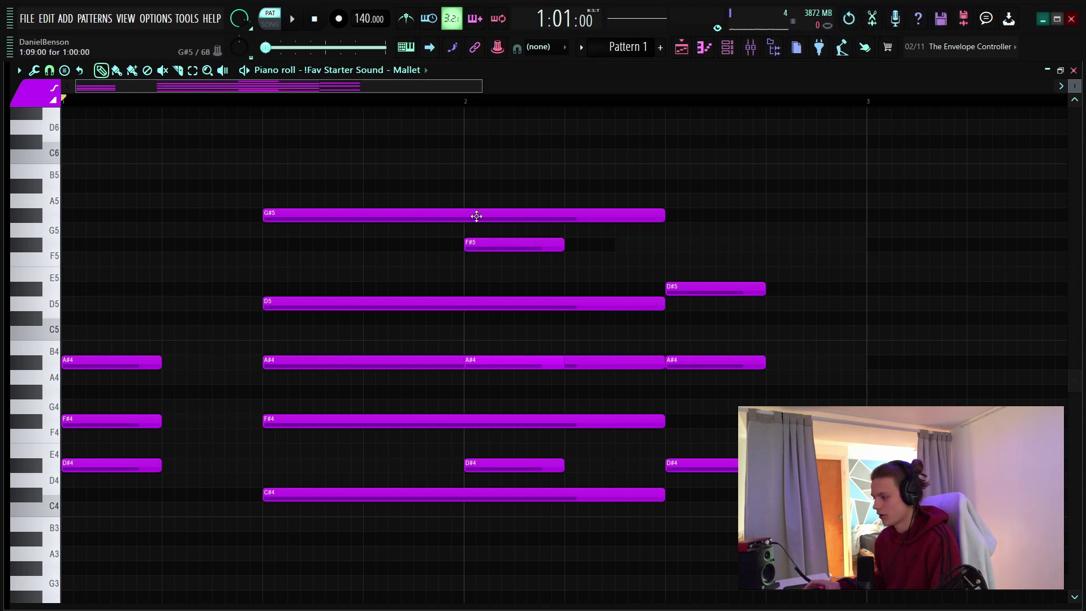
key("ctrl+z")
key("ctrl+z")
key("ctrl+z")
key("alt+z")
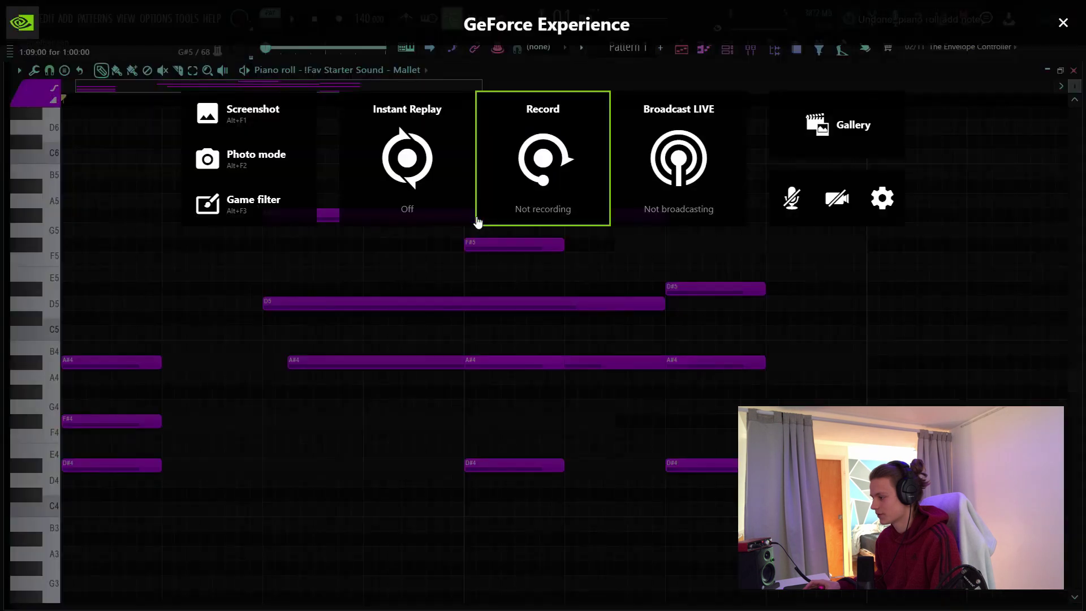
key("alt+z")
key("ctrl+z")
key("alt+z")
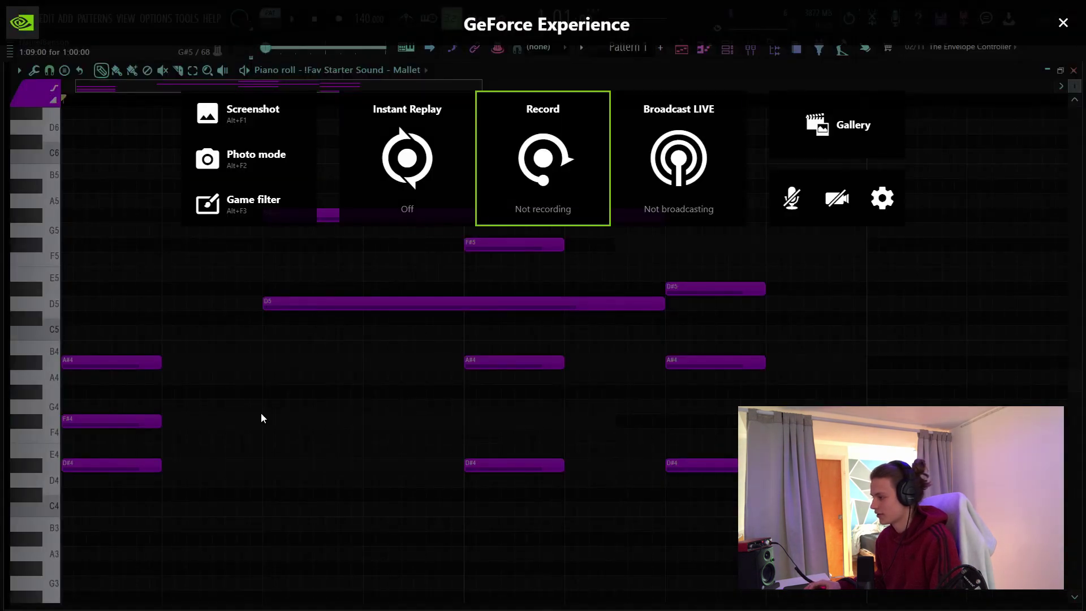
left_click(1064, 24)
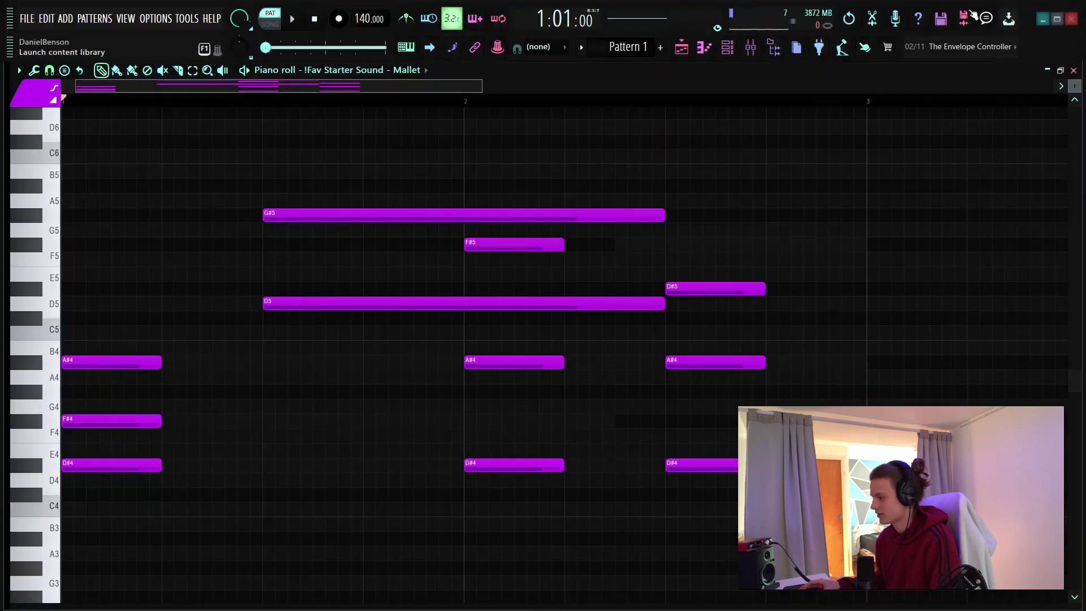
right_click(352, 215)
scroll(130, 215, "down", 3, "ctrl")
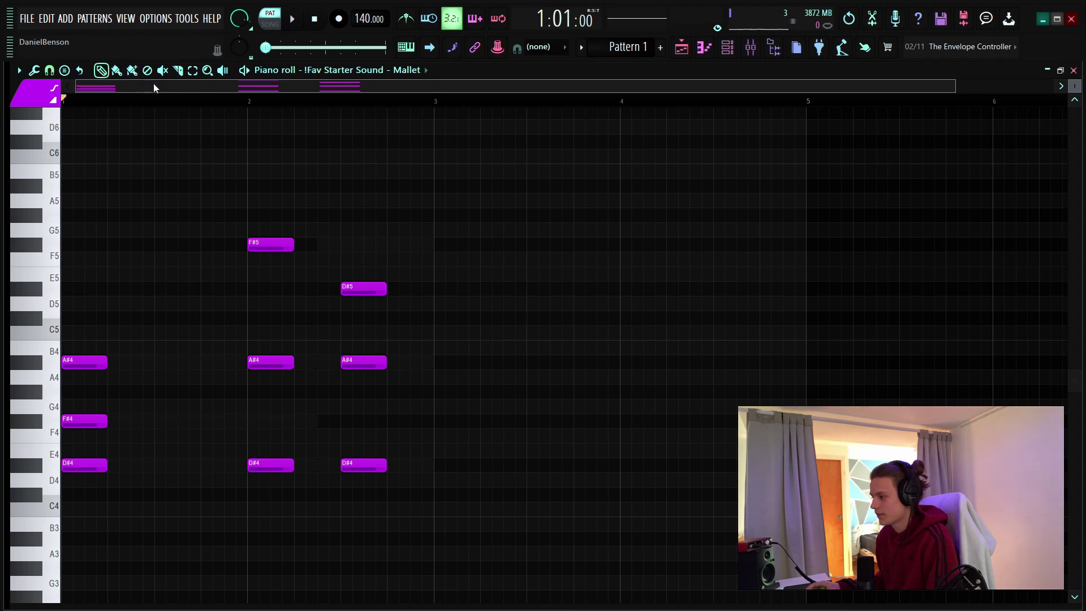
- Audition the chords with the Playback tool, then test a Slice cut through the third chord and undo it
left_click(222, 70)
left_click(169, 213)
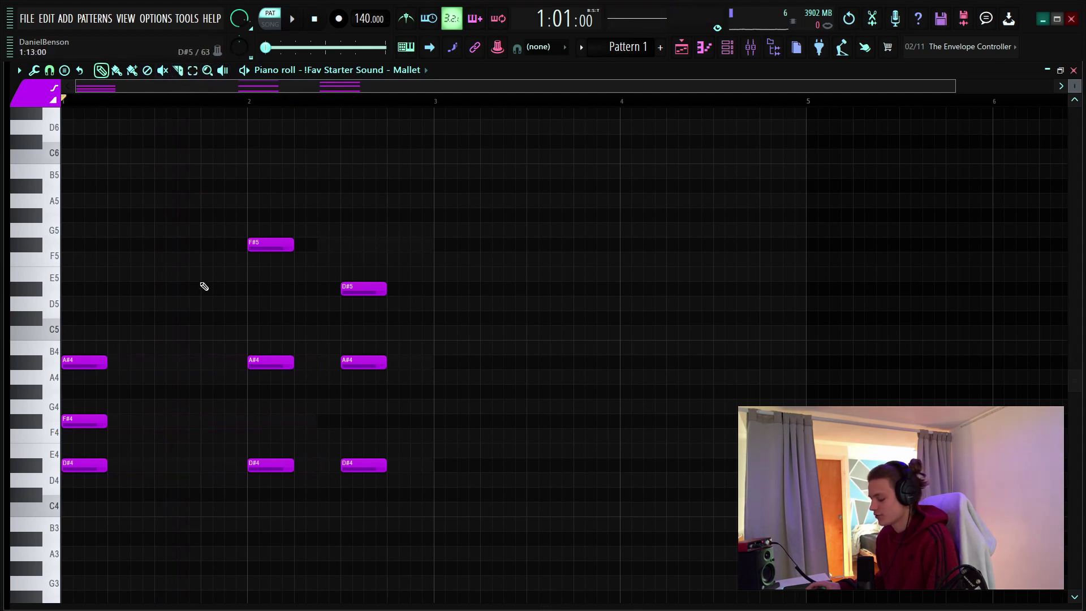
key("c")
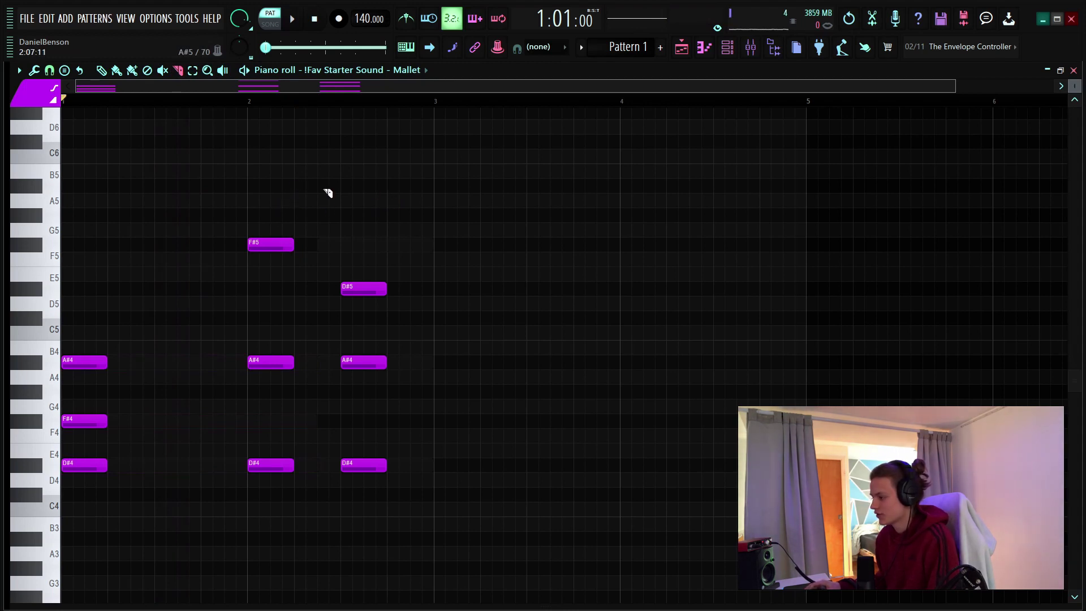
left_click_drag(367, 297, 365, 559)
key("ctrl+z")
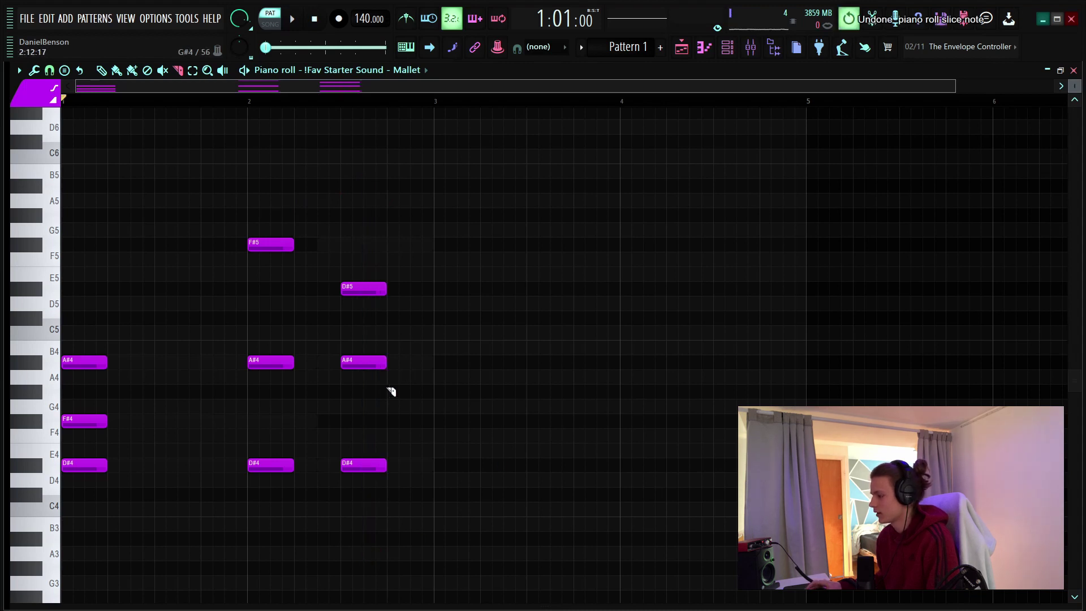
- Slice the third chord's D#5, A#4 and D#4 notes near bars 2.6–2.7
left_click_drag(715, 149, 459, 574)
left_click_drag(713, 184, 596, 301)
mouse_move(560, 180)
left_mouse_down()
mouse_move(631, 393)
mouse_move(645, 155)
left_mouse_up()
mouse_move(463, 167)
left_mouse_down()
mouse_move(325, 515)
mouse_move(306, 507)
left_mouse_up()
left_click_drag(358, 252, 392, 569)
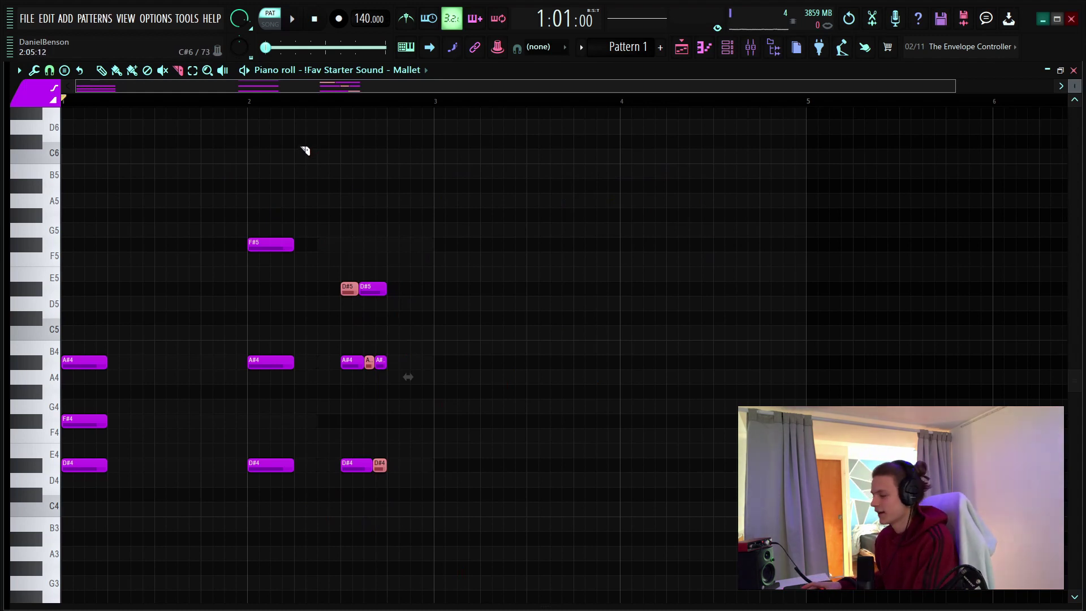
- Add test long notes G#5, E5, C5, B4 and E4 around bar 3, delete them, and select all Mallet notes
left_click(444, 215)
left_click(518, 274)
left_click(611, 332)
left_click(622, 347)
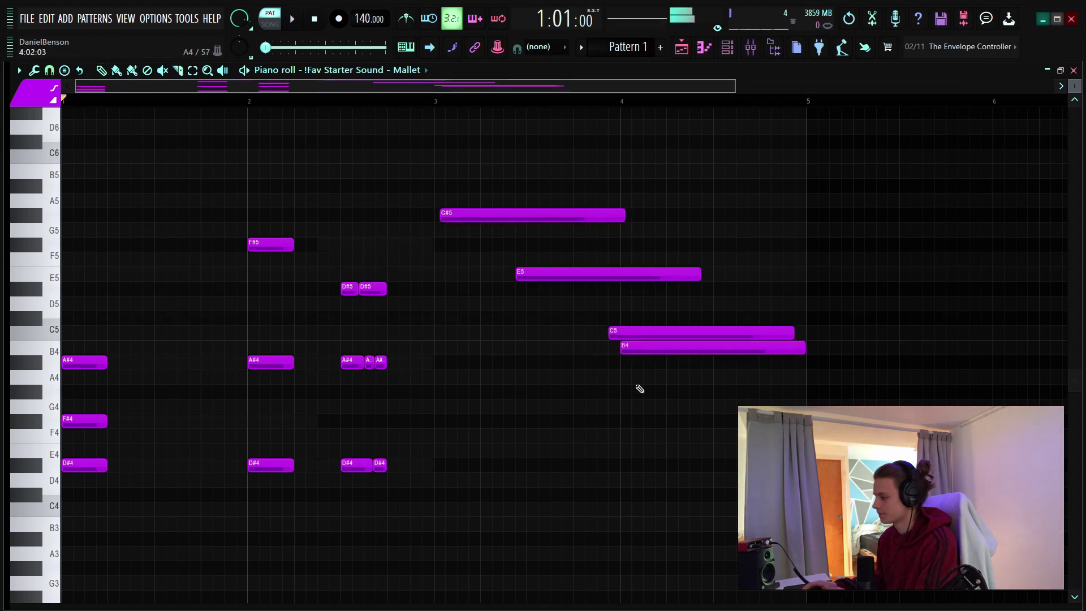
left_click(710, 450)
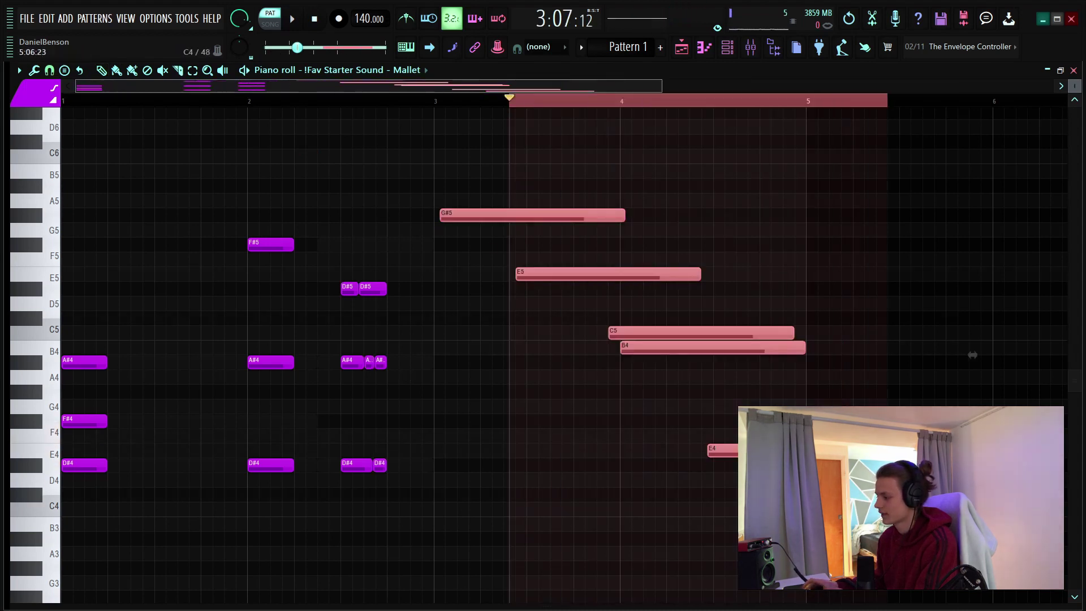
key("Delete")
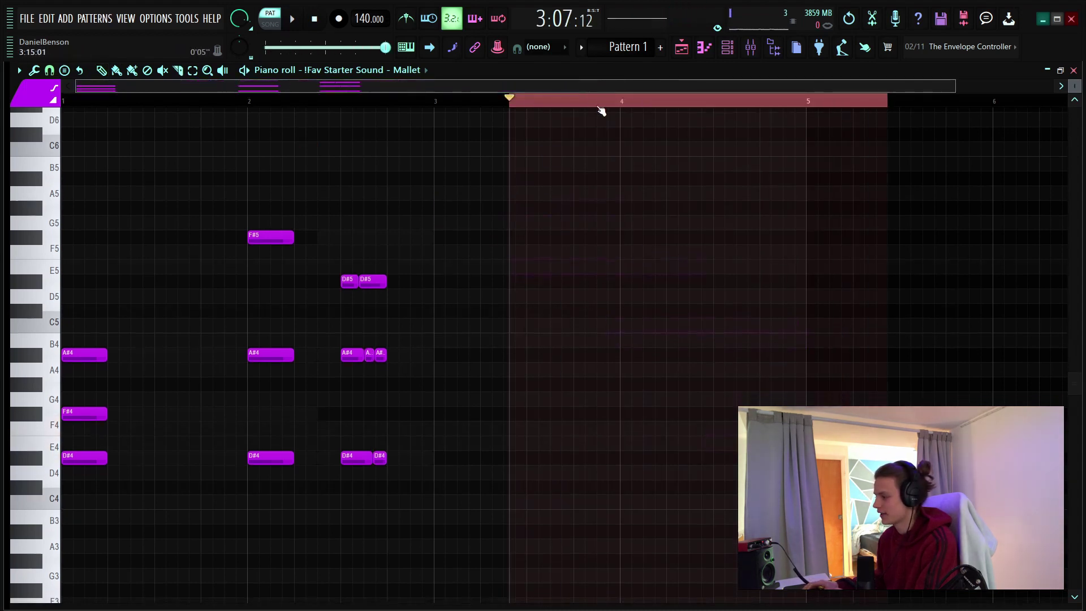
left_click(557, 101)
key("ctrl+d")
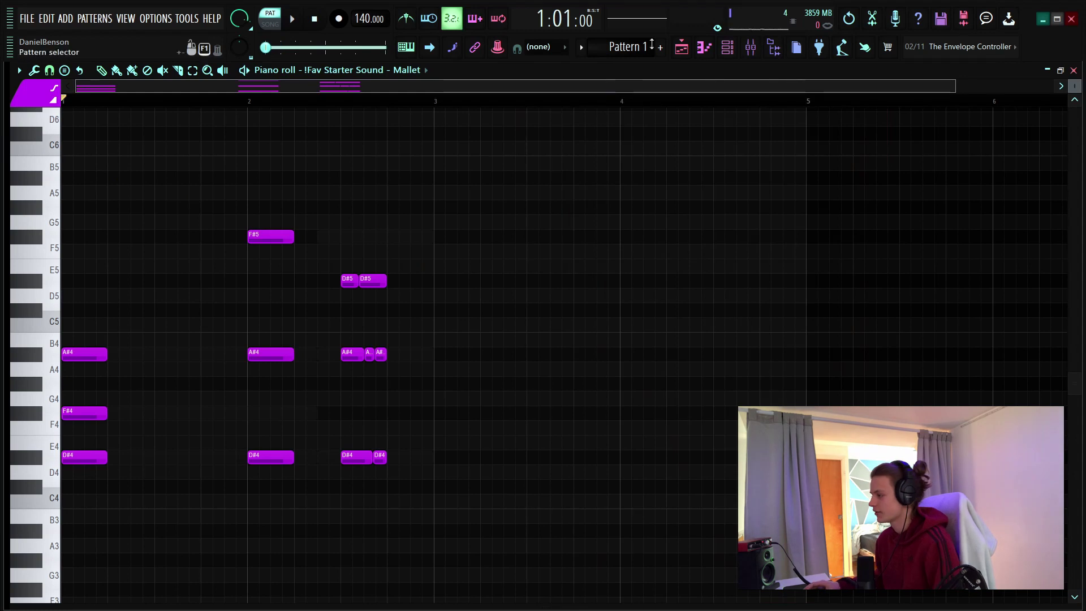
key("ctrl+a")
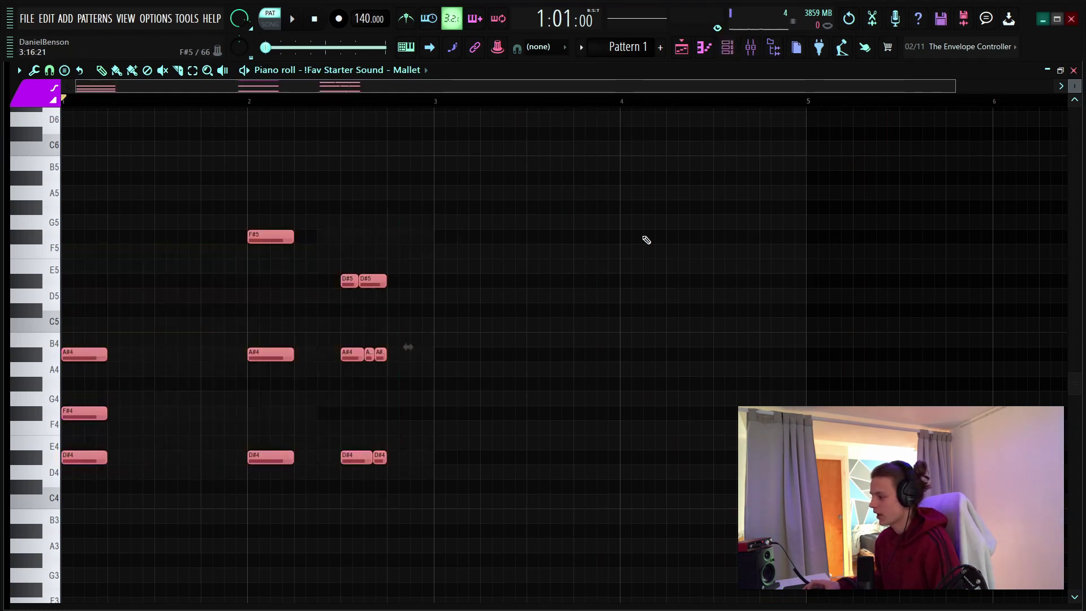
- Select and copy all the Mallet notes
key("F6")
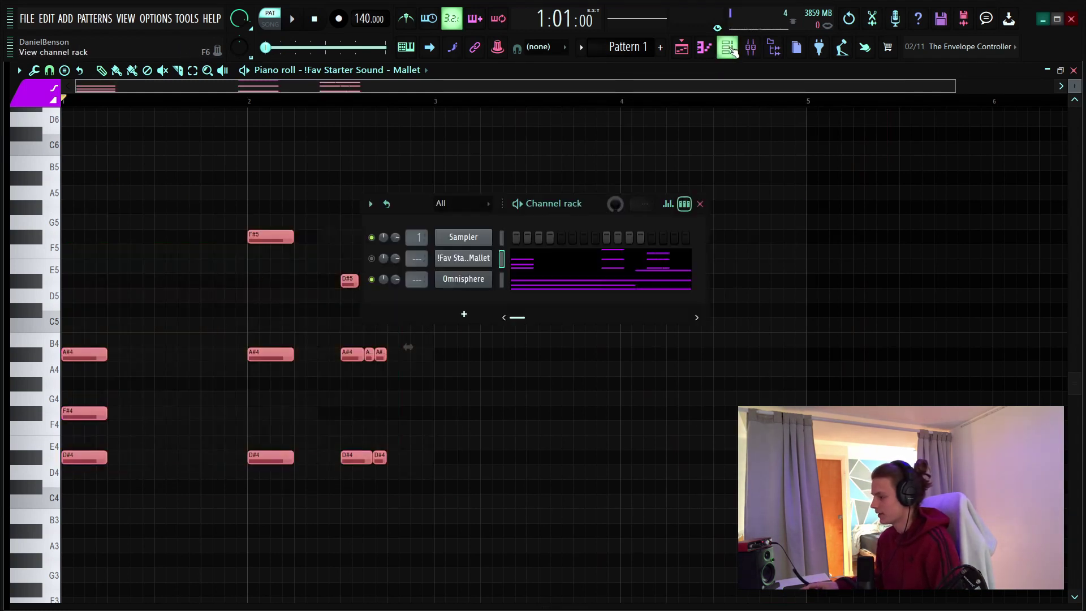
right_click(474, 260)
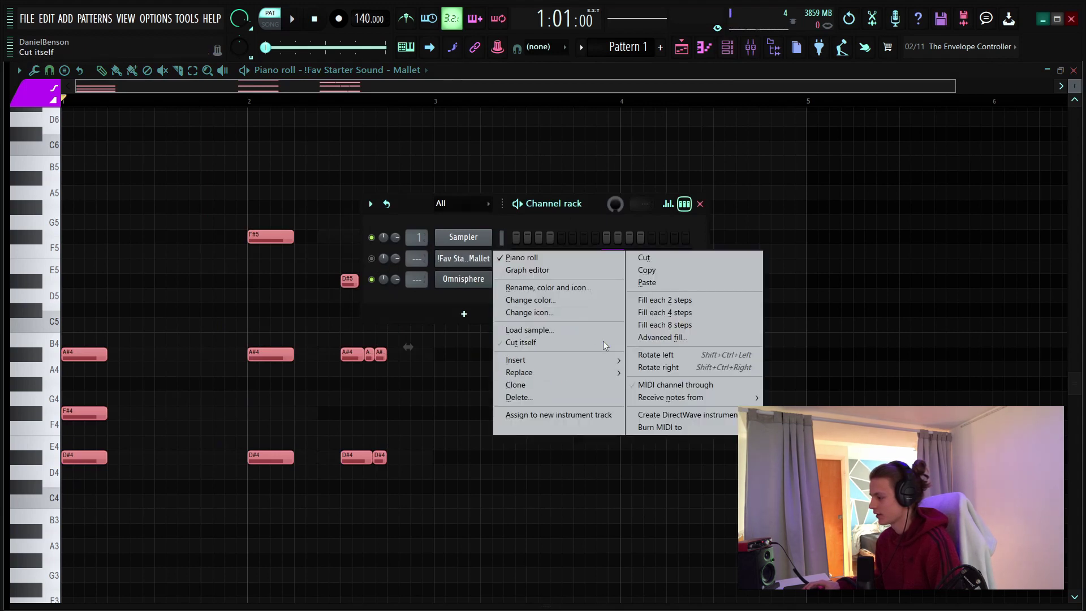
left_click(487, 196)
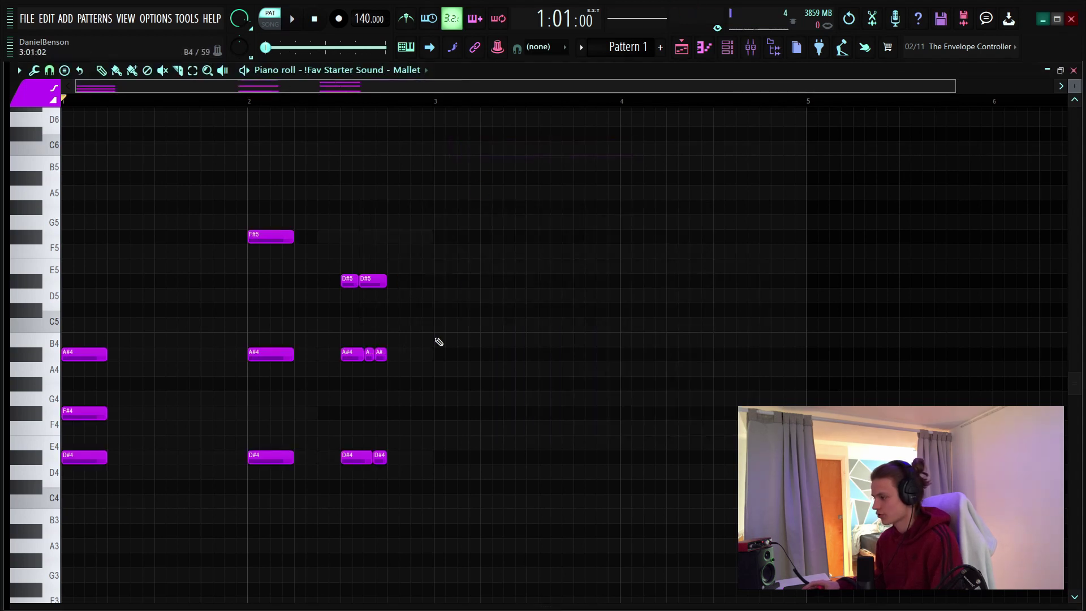
key("ctrl+a")
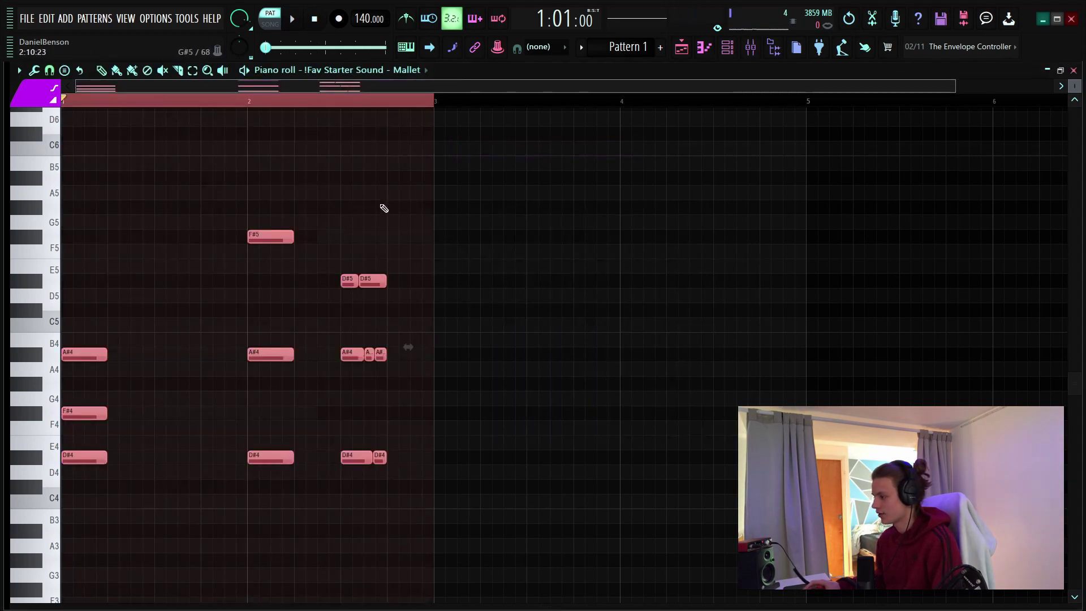
scroll(314, 124, "up", 5)
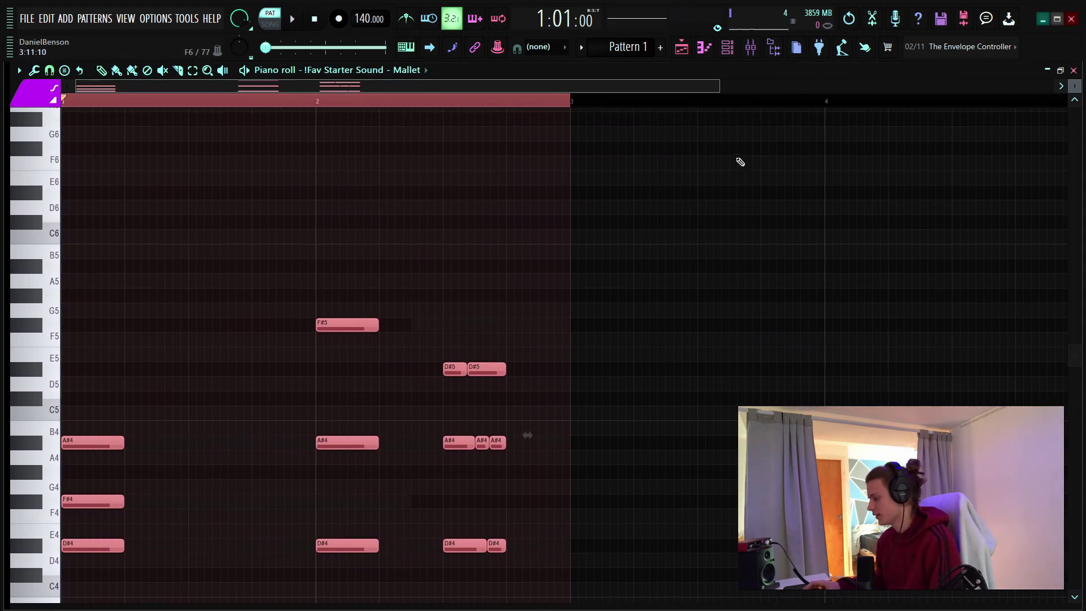
- In Omnisphere's piano roll, replace the long chords with the pasted Mallet chords and play them
left_click(728, 47)
right_click(477, 276)
left_click(512, 280)
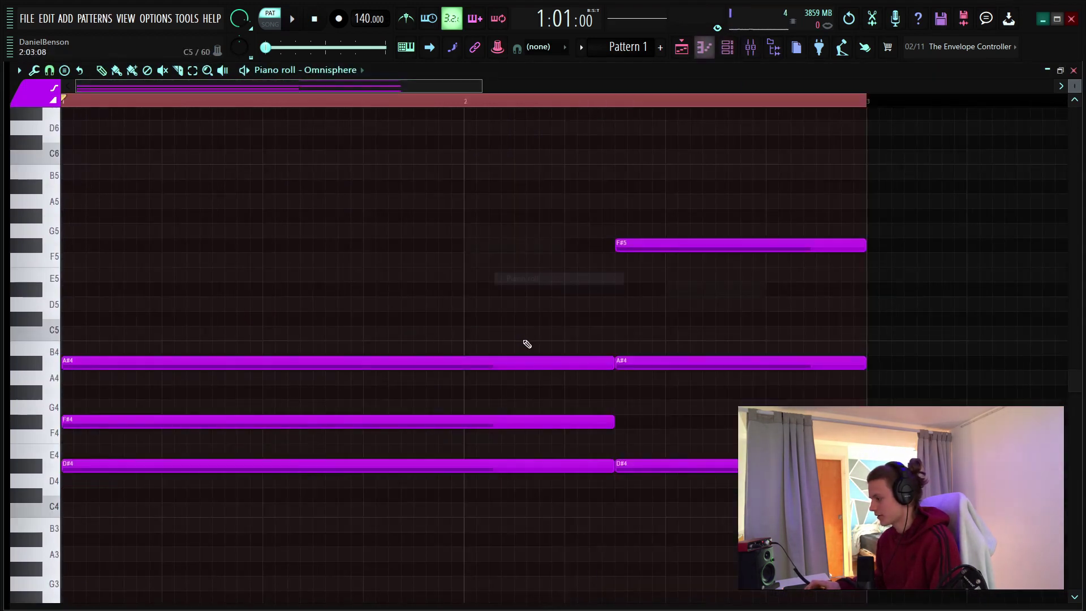
key("Delete")
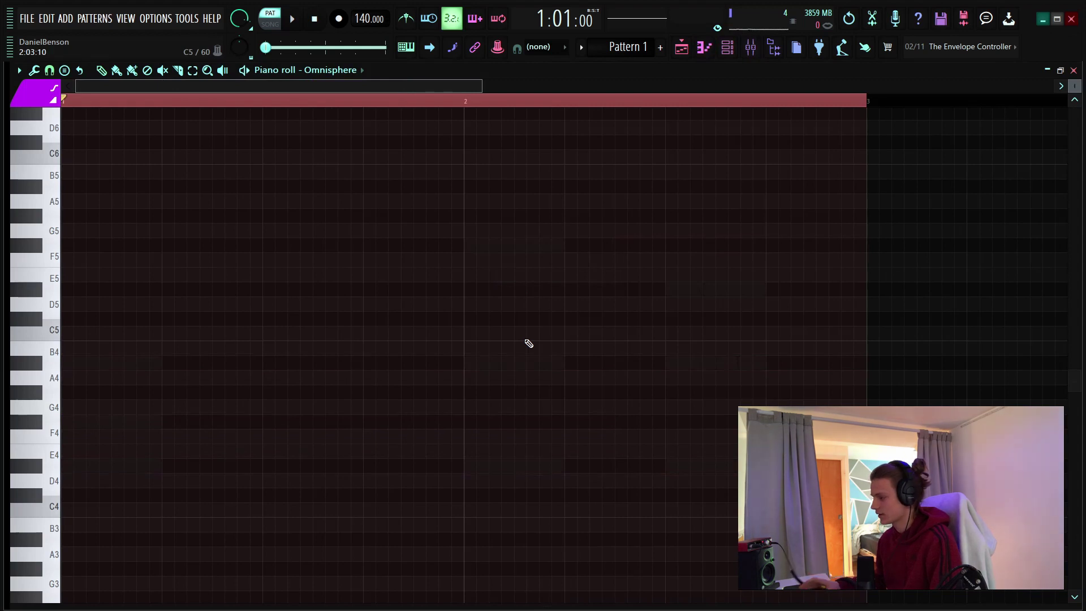
key("ctrl+z")
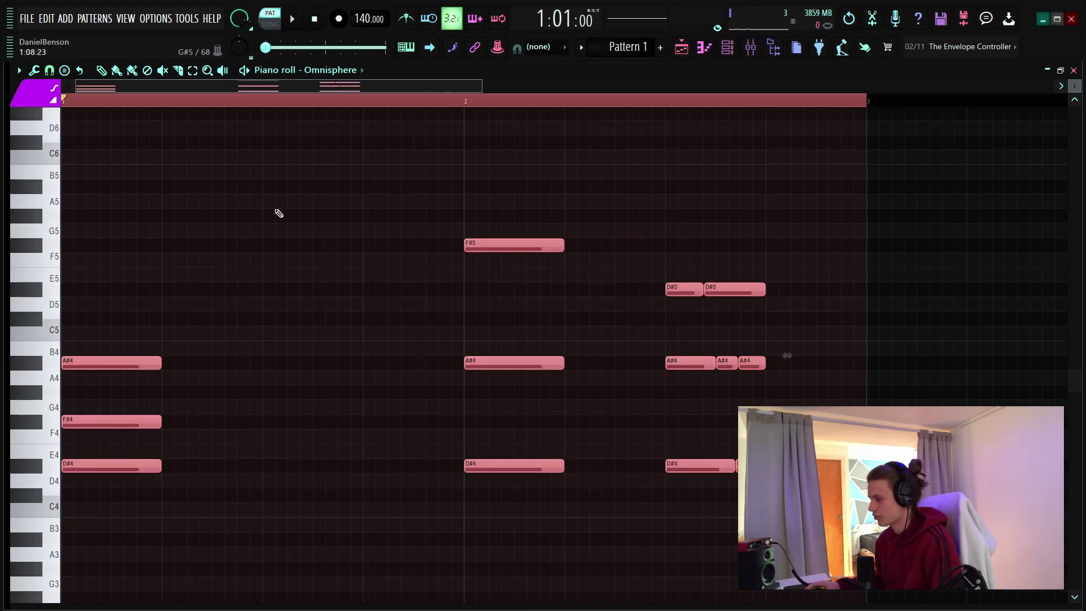
scroll(165, 104, "down", 4)
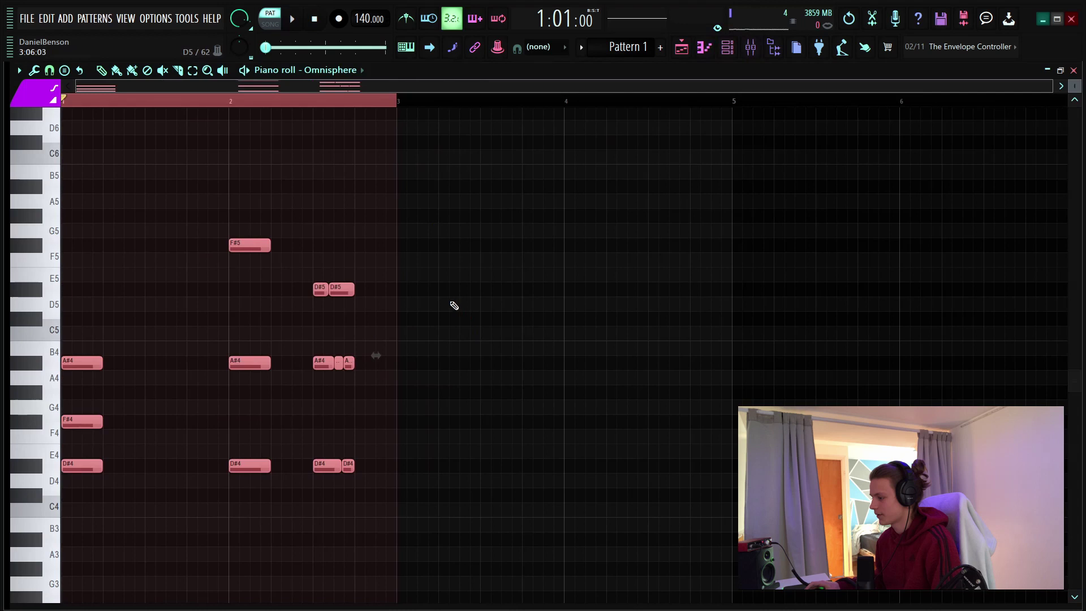
key("space")
- Stop playback, switch to the Mallet notes, duplicate all of them, then remove the copies
key("ctrl+d")
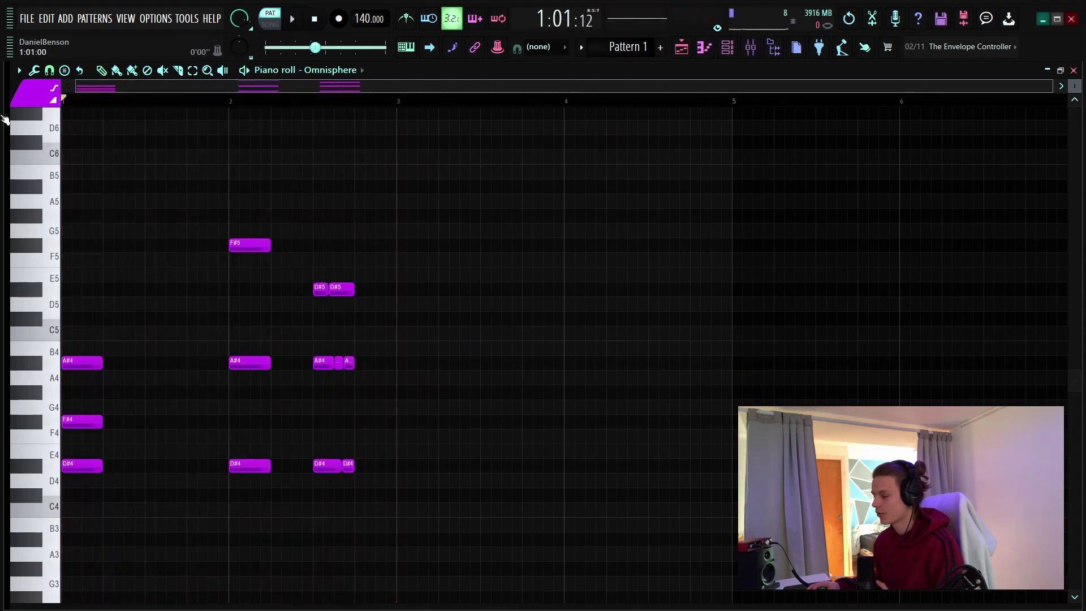
key("Down")
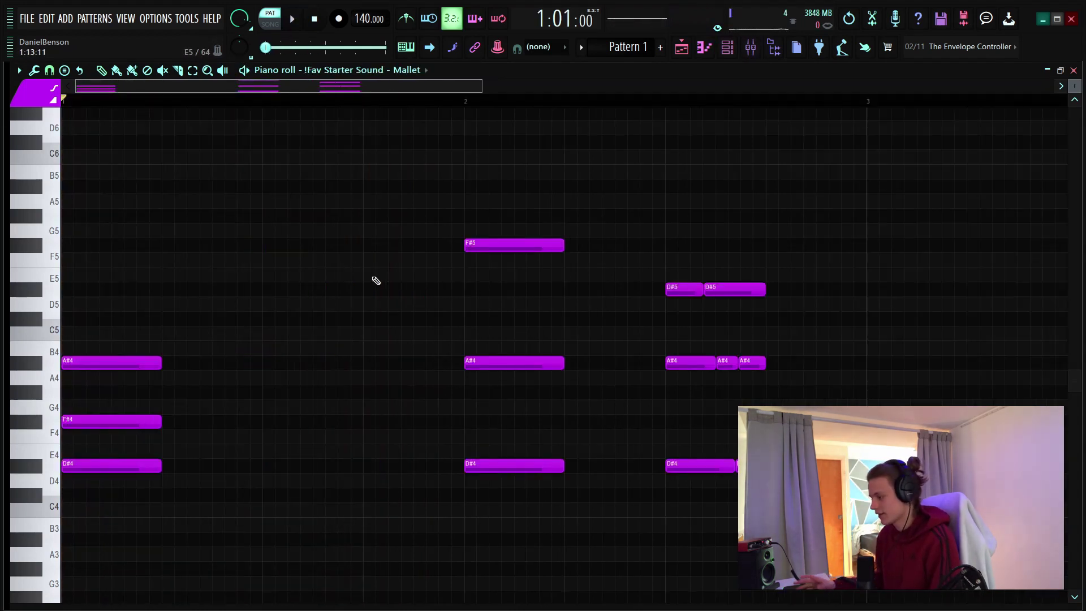
key("ctrl+a")
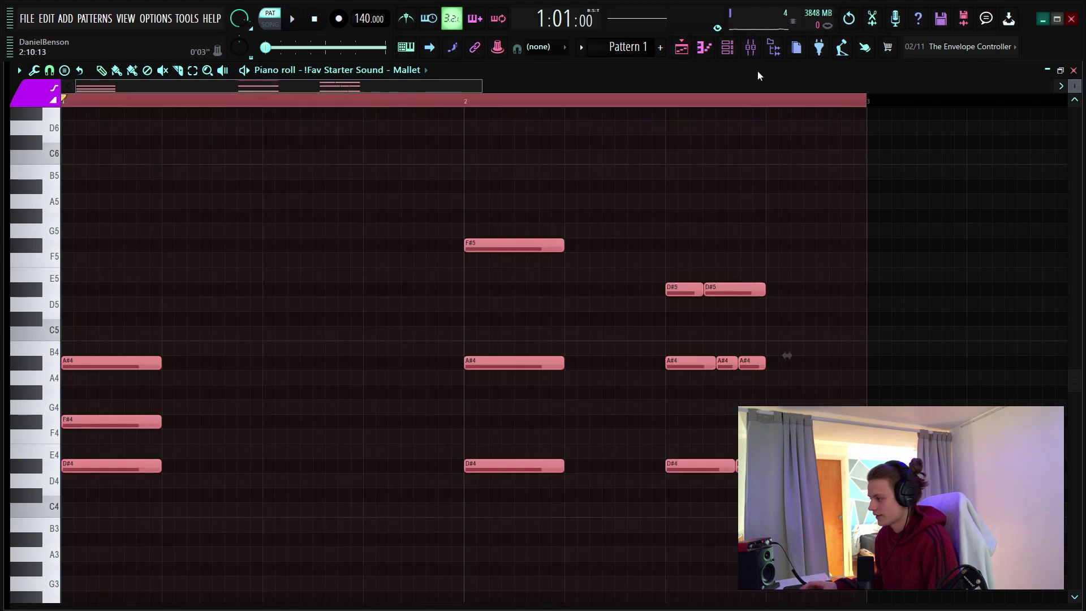
scroll(424, 104, "down", 3)
key("ctrl+b")
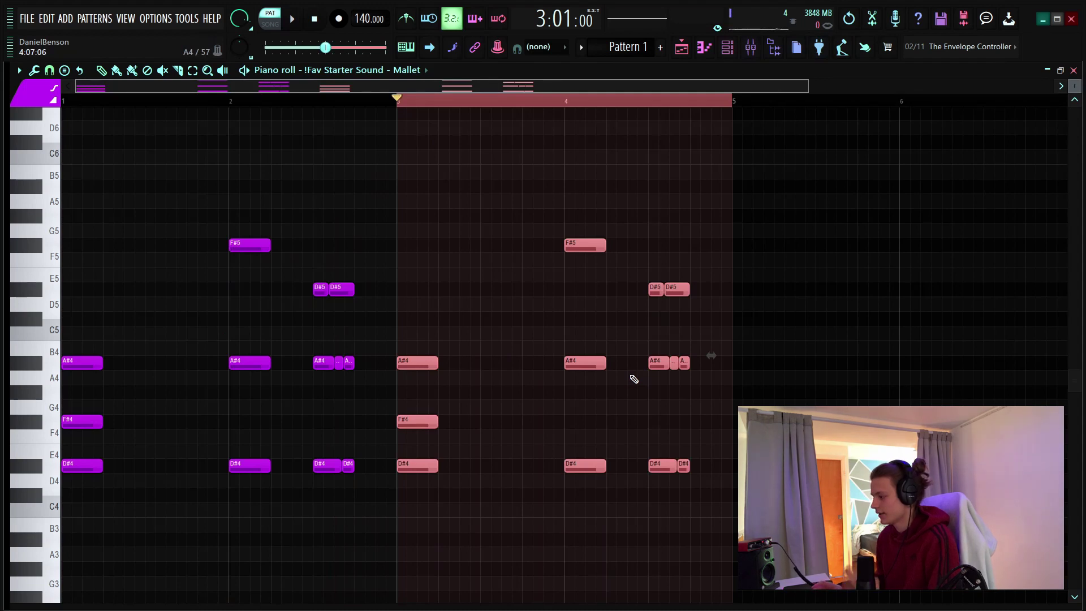
key("Delete")
- Duplicate the bar 1–2 chords into bars 3–4 via a ruler selection, then remove the copies
left_click(412, 101)
scroll(373, 106, "up", 1)
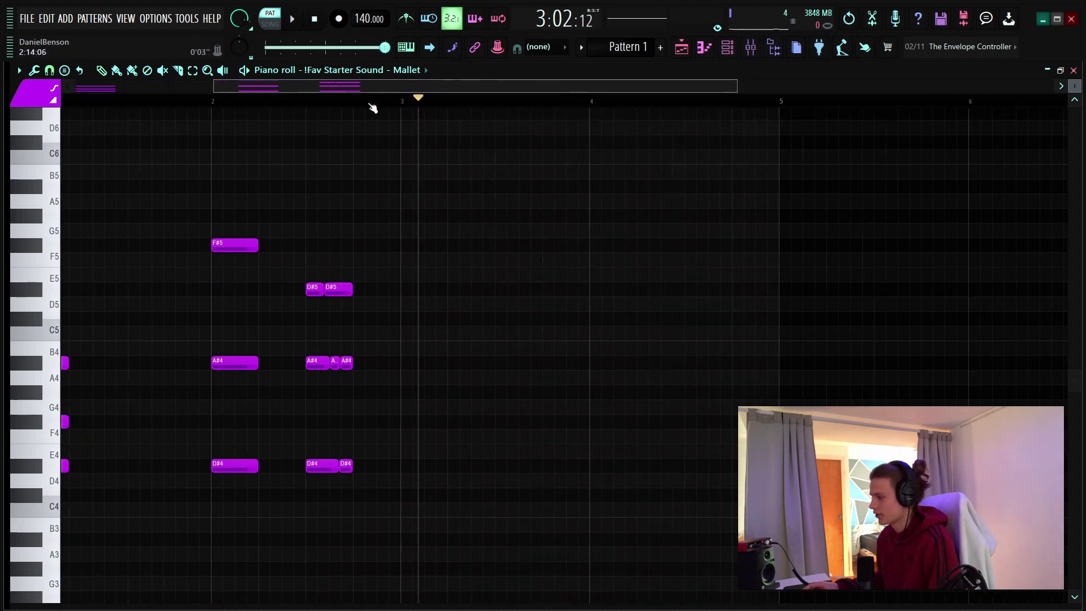
scroll(373, 107, "up", 1)
scroll(87, 95, "left", 3)
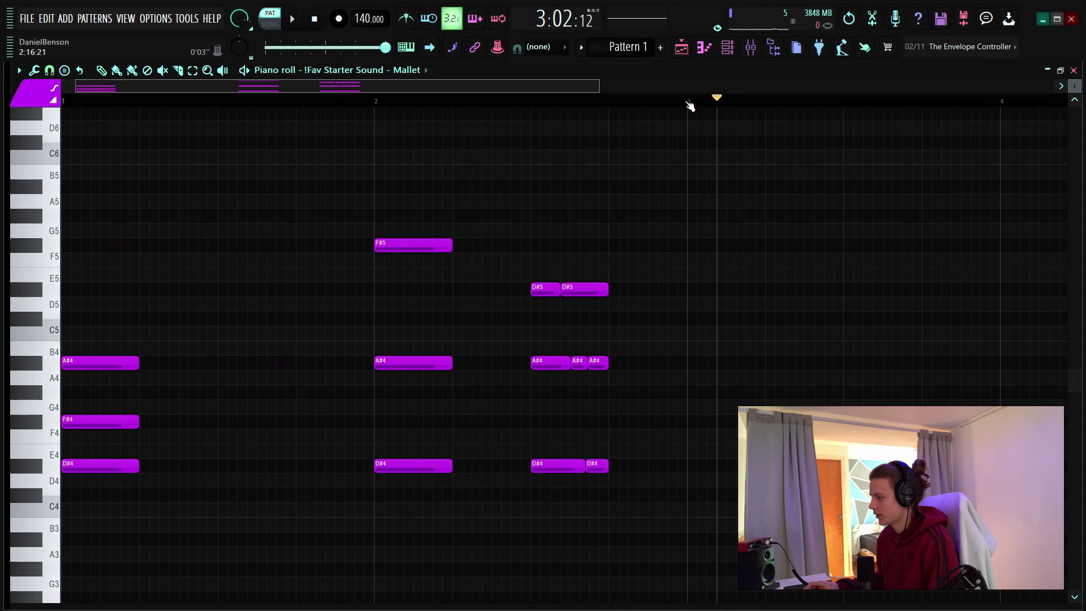
left_click_drag(683, 104, 64, 105)
key("ctrl+b")
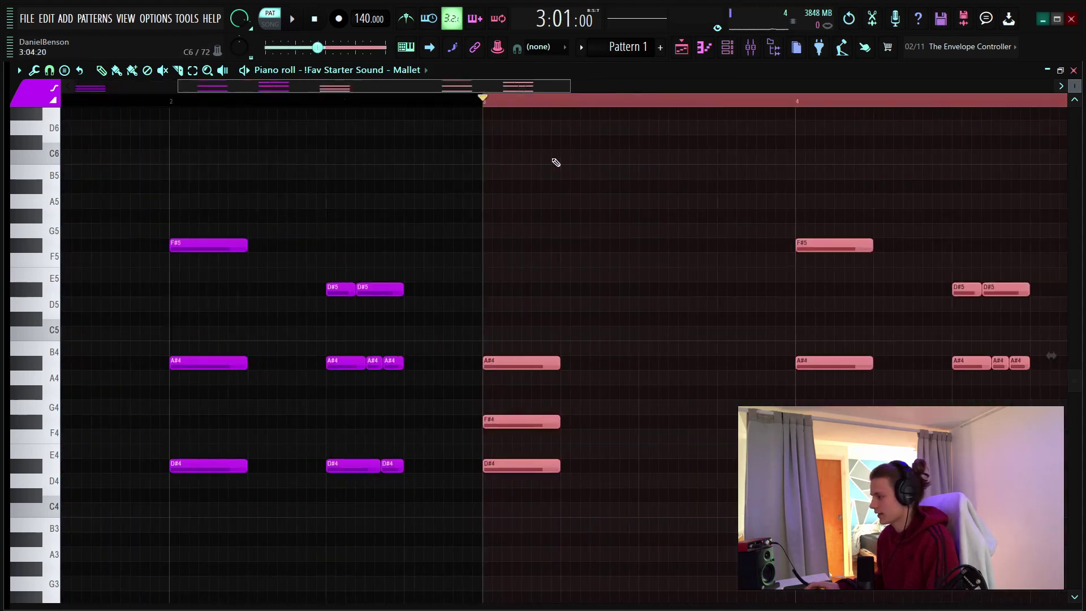
scroll(455, 104, "down", 2)
key("Delete")
- Test an extra A#4 and a duplicate of the first chord in bar 1, deleting both
left_click(414, 102)
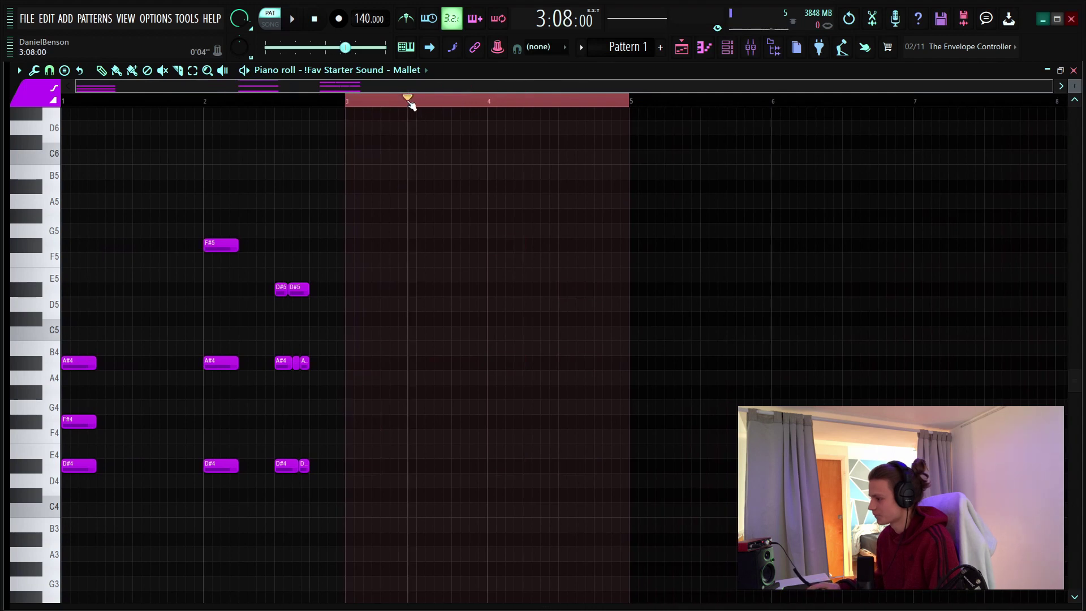
scroll(406, 102, "up", 3)
scroll(138, 376, "left", 2)
left_click(135, 363)
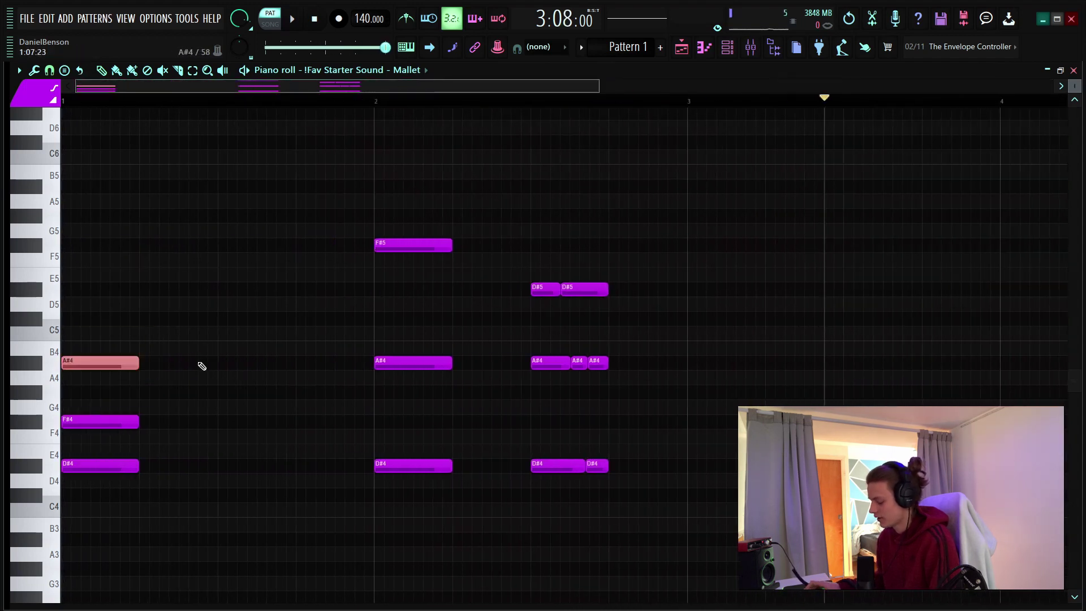
left_click(199, 364)
key("Delete")
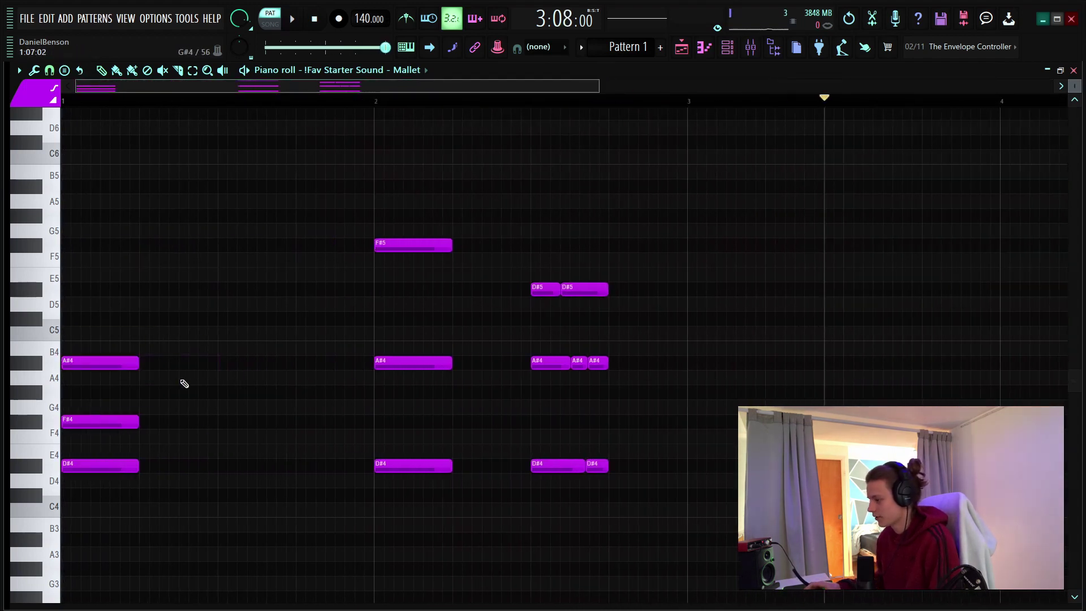
left_click_drag(185, 384, 56, 478)
key("ctrl+b")
key("Delete")
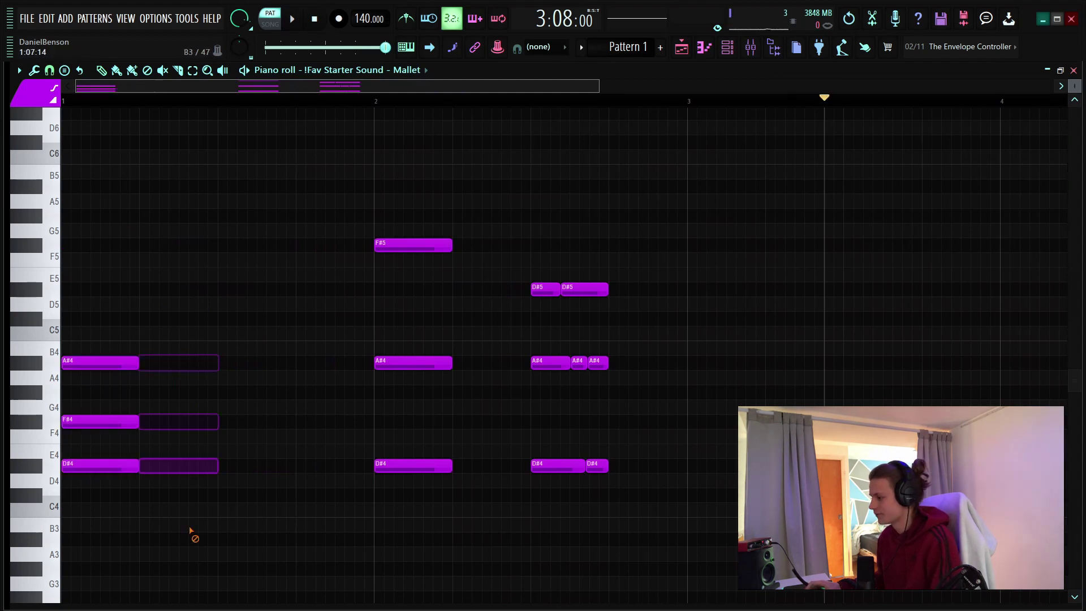
scroll(191, 532, "down", 3)
key("F6")
- Open Omnisphere's piano roll, arm recording for Notes and automation, and enable Typing keyboard to piano
right_click(490, 275)
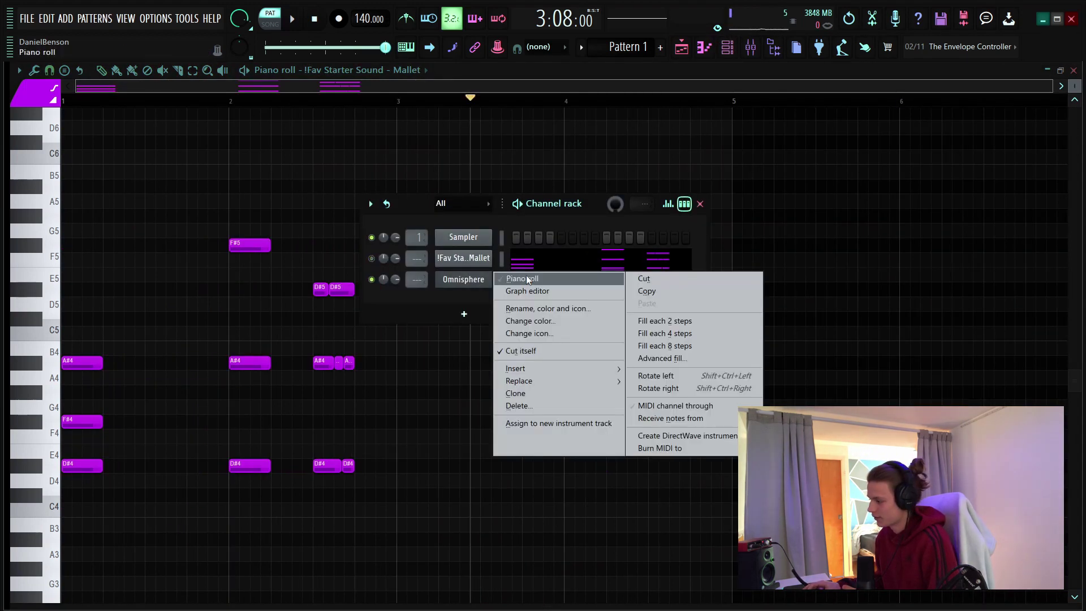
left_click(526, 279)
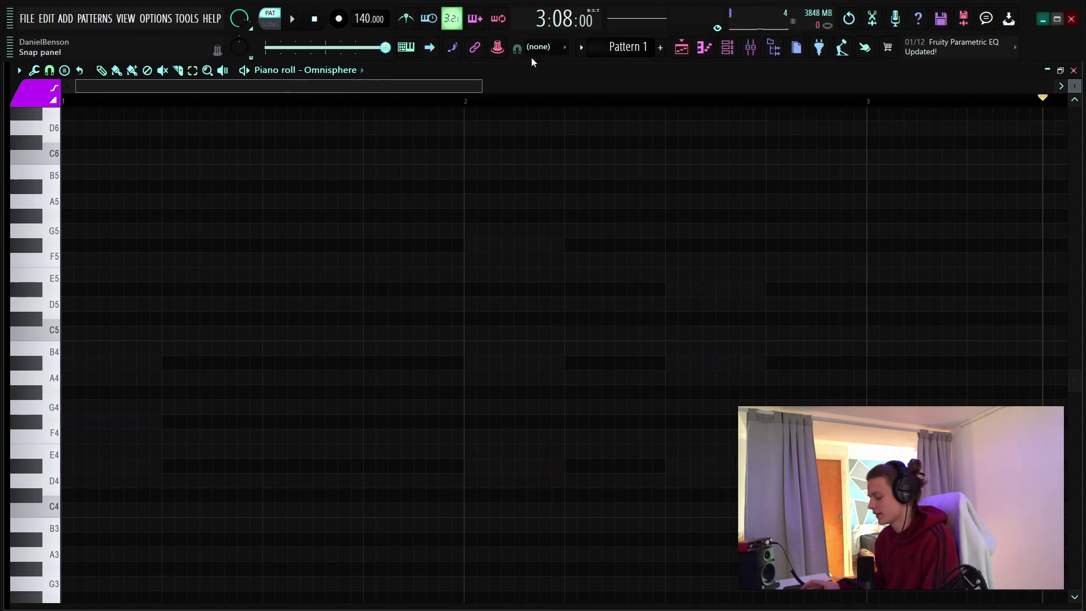
left_click(338, 23)
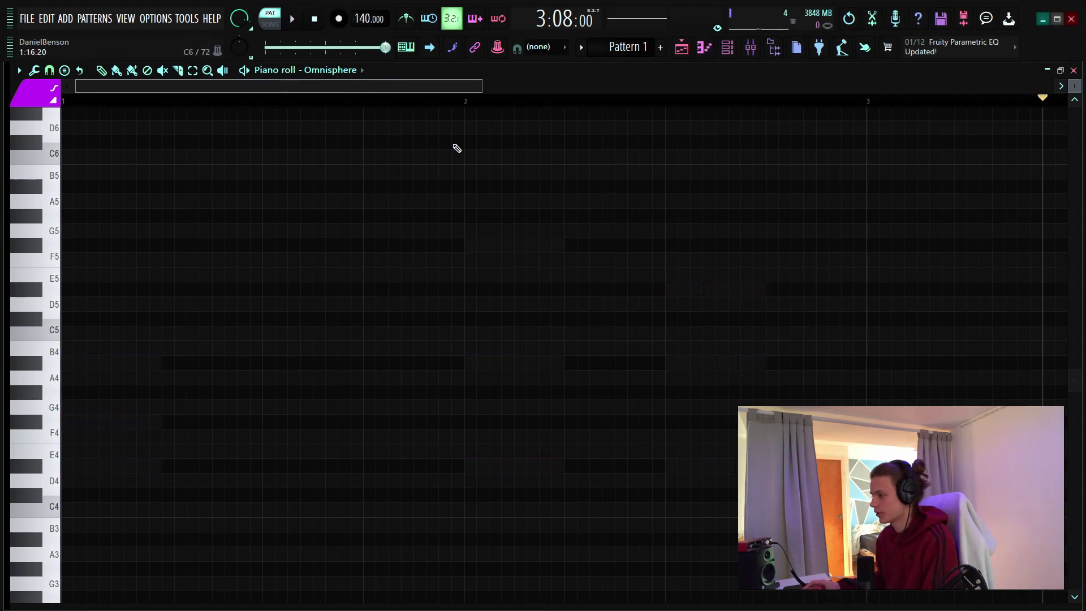
left_click(339, 23)
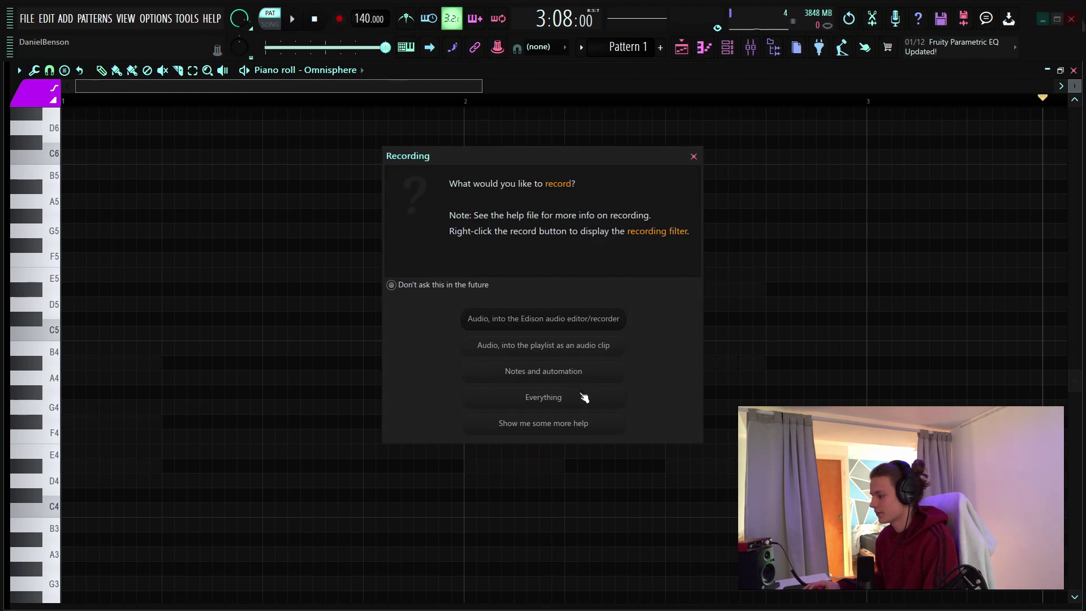
left_click(568, 372)
left_click(406, 18)
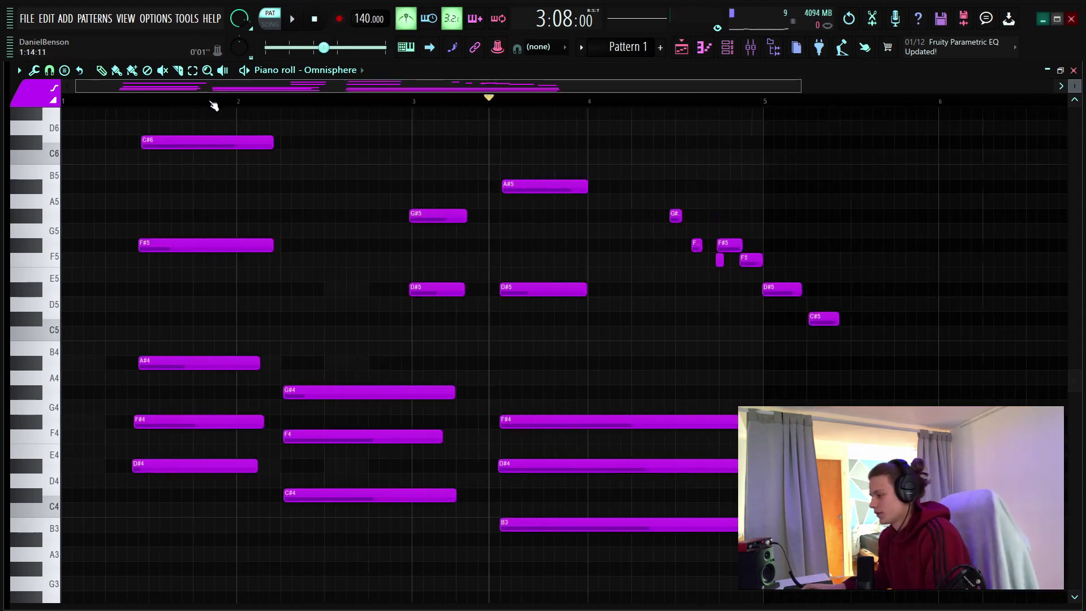
scroll(213, 107, "down", 3)
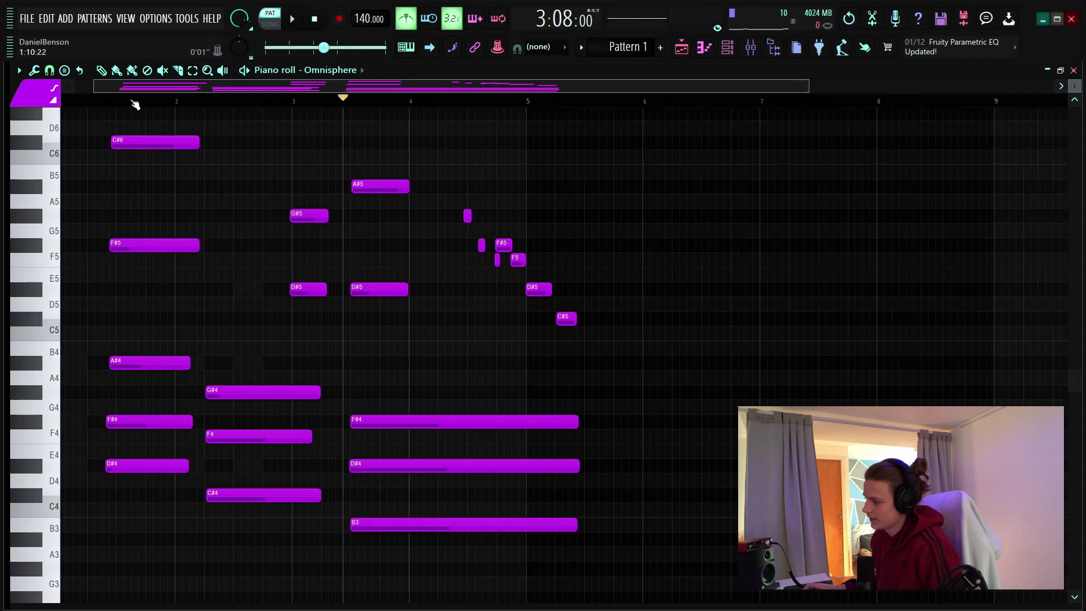
scroll(133, 104, "up", 5)
scroll(507, 168, "left", 2)
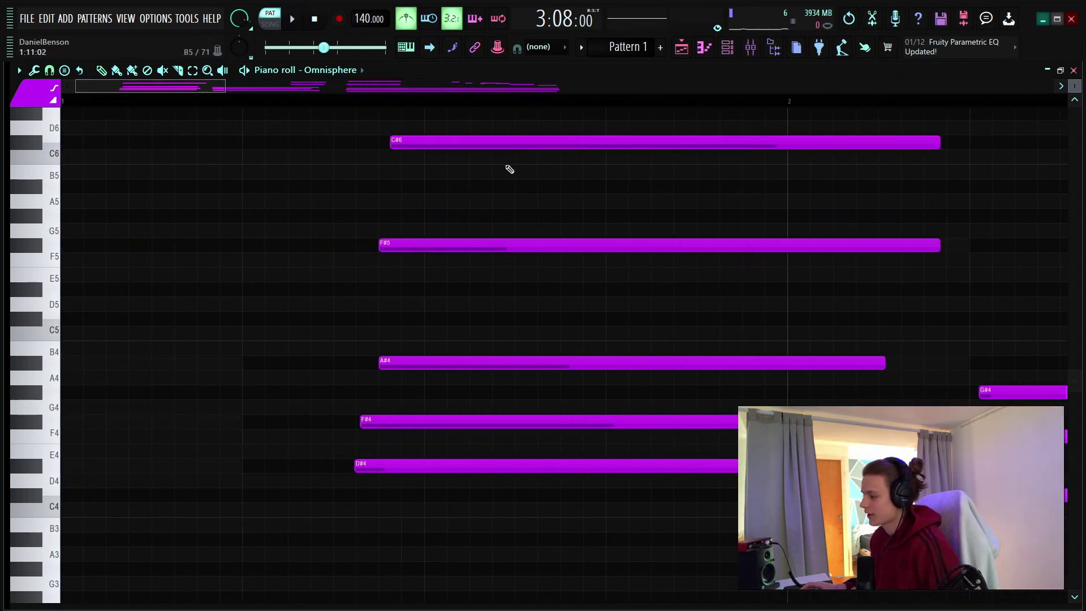
scroll(357, 110, "down", 3)
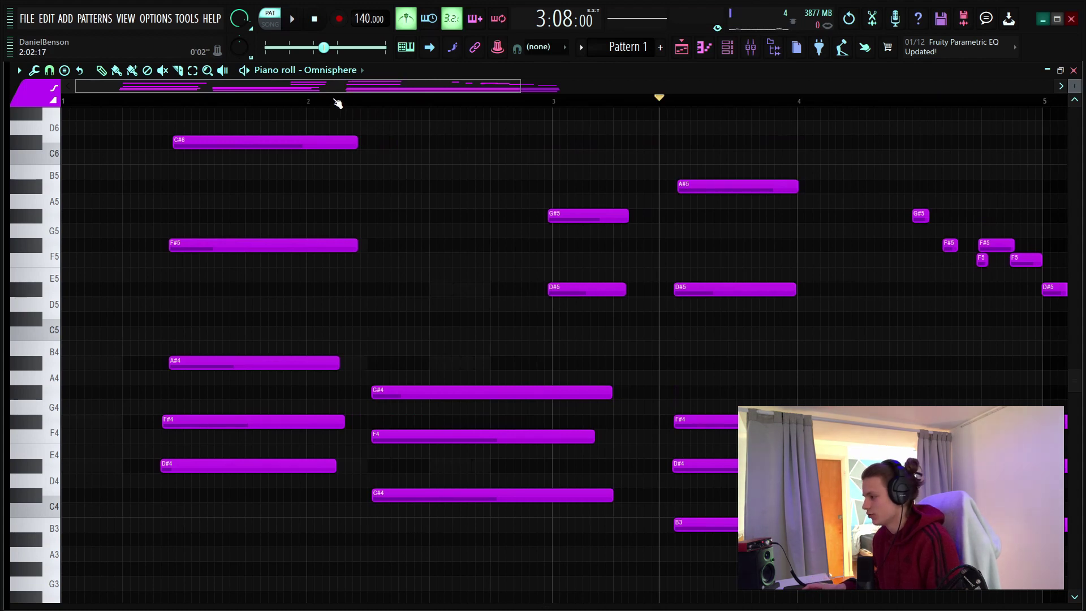
key("ctrl+a")
key("ctrl+q")
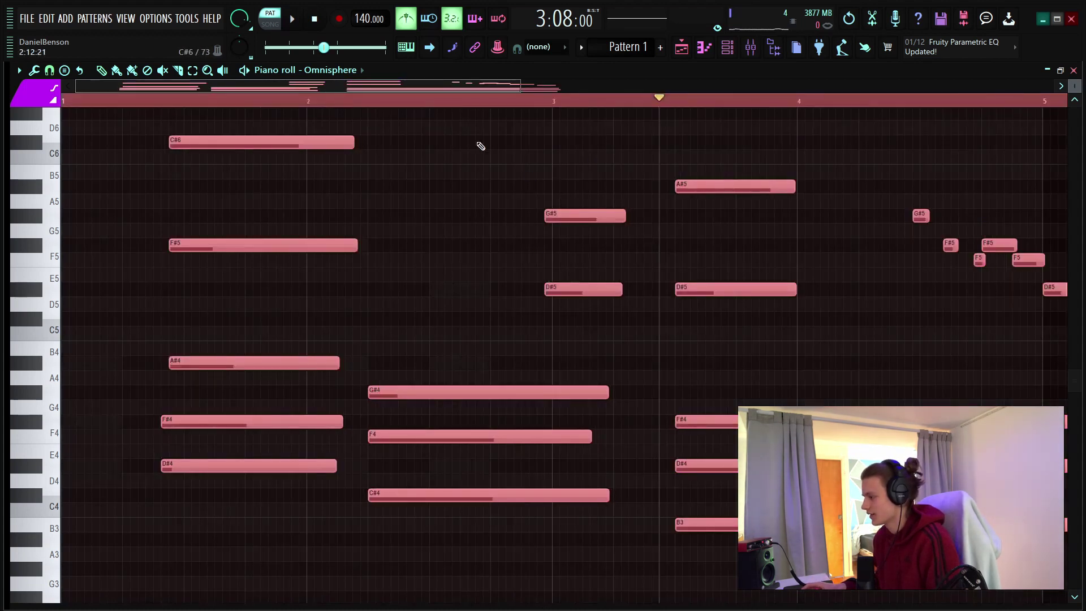
scroll(540, 107, "up", 6)
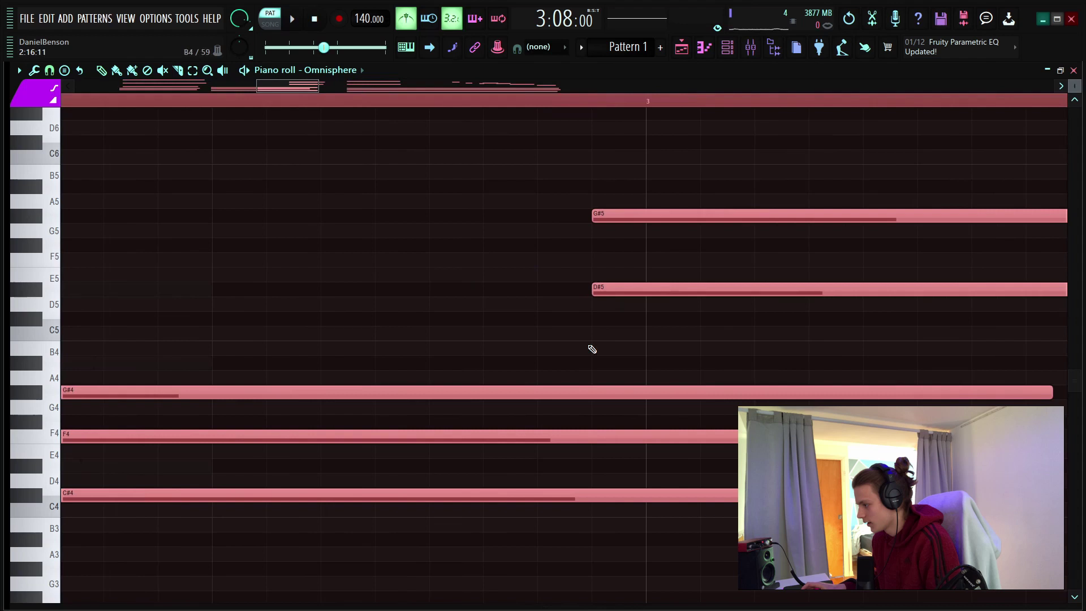
key("ctrl+z")
scroll(456, 107, "down", 7)
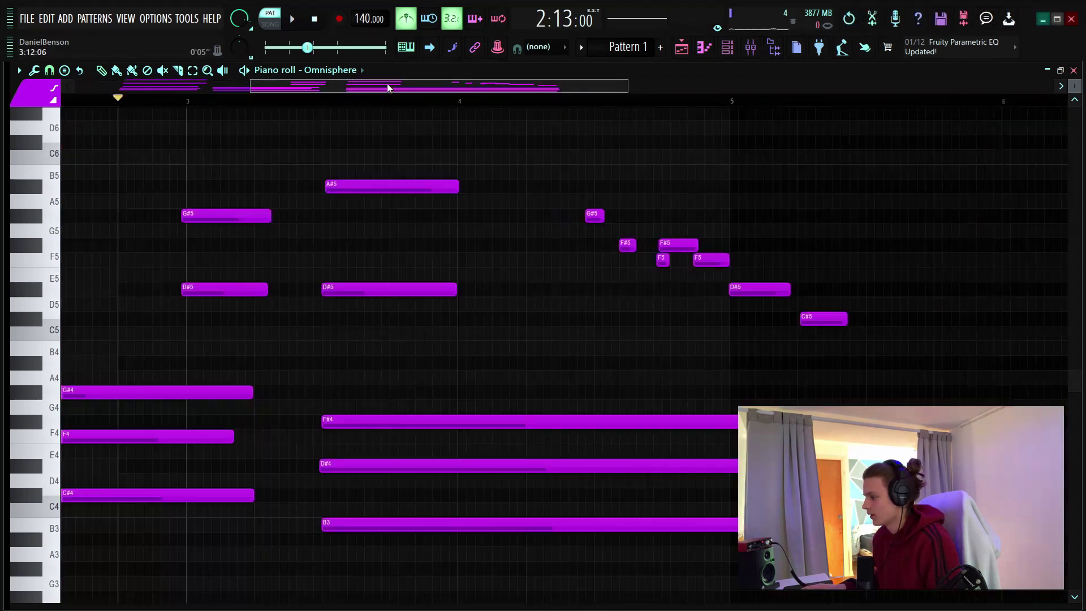
scroll(175, 133, "up", 2)
scroll(175, 133, "left", 2)
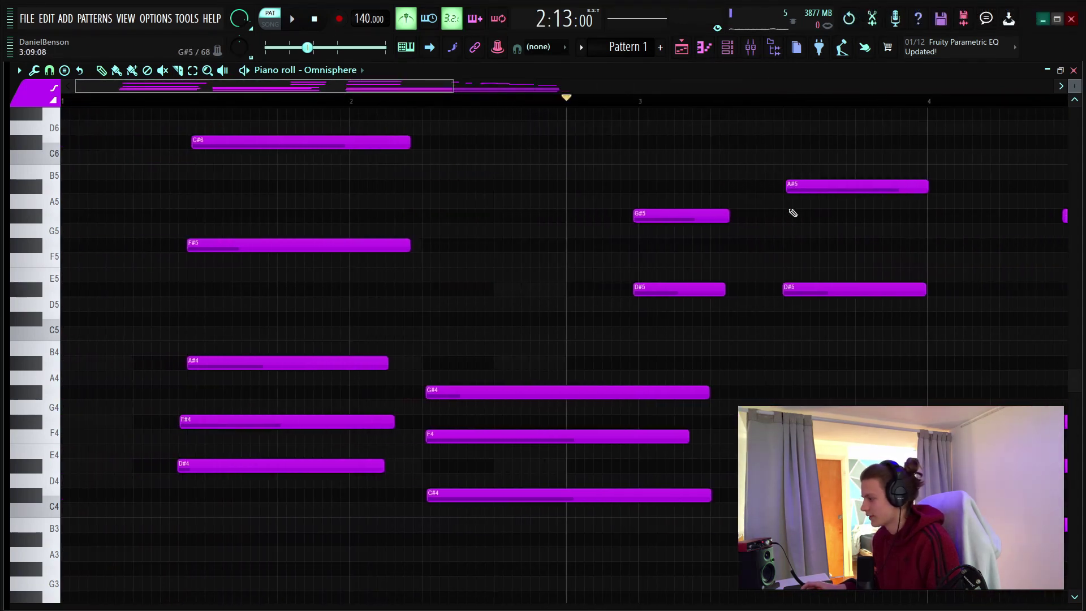
key("ctrl+a")
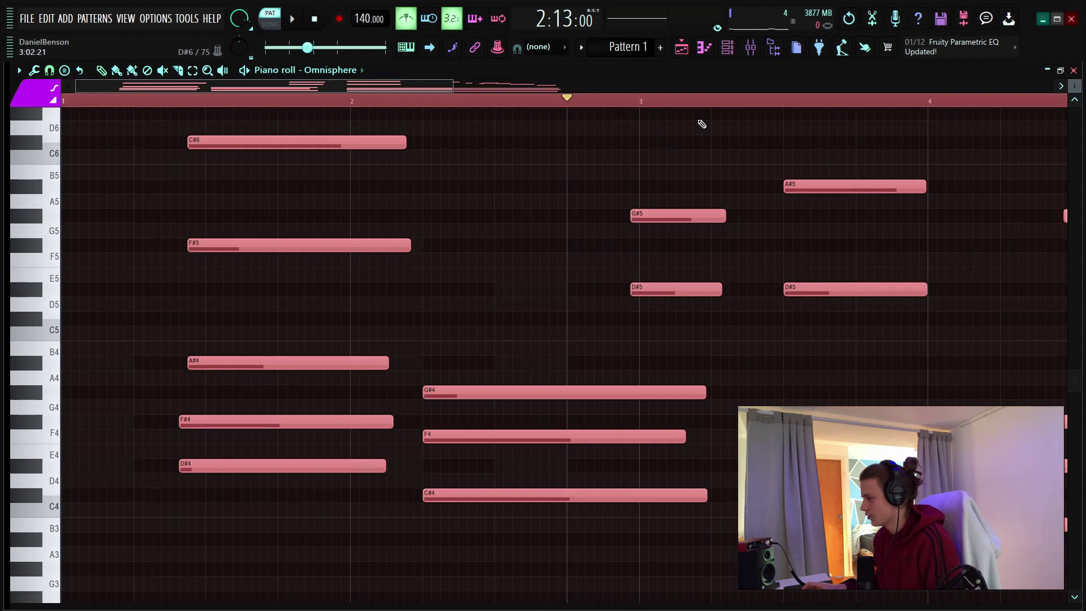
- Stretch the bar-3 G#5 and D#5 notes to end where the A#5–D#5 chord begins
left_click(638, 170)
scroll(653, 101, "up", 3)
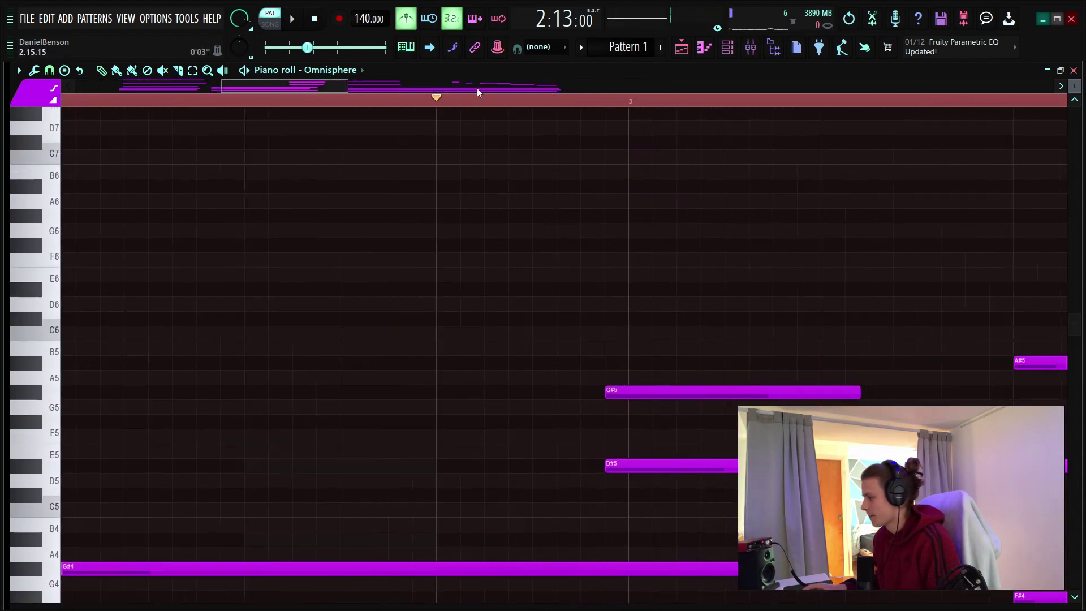
left_click_drag(330, 86, 367, 86)
left_click_drag(513, 393, 672, 406)
left_click_drag(499, 470, 680, 478)
left_click(672, 391)
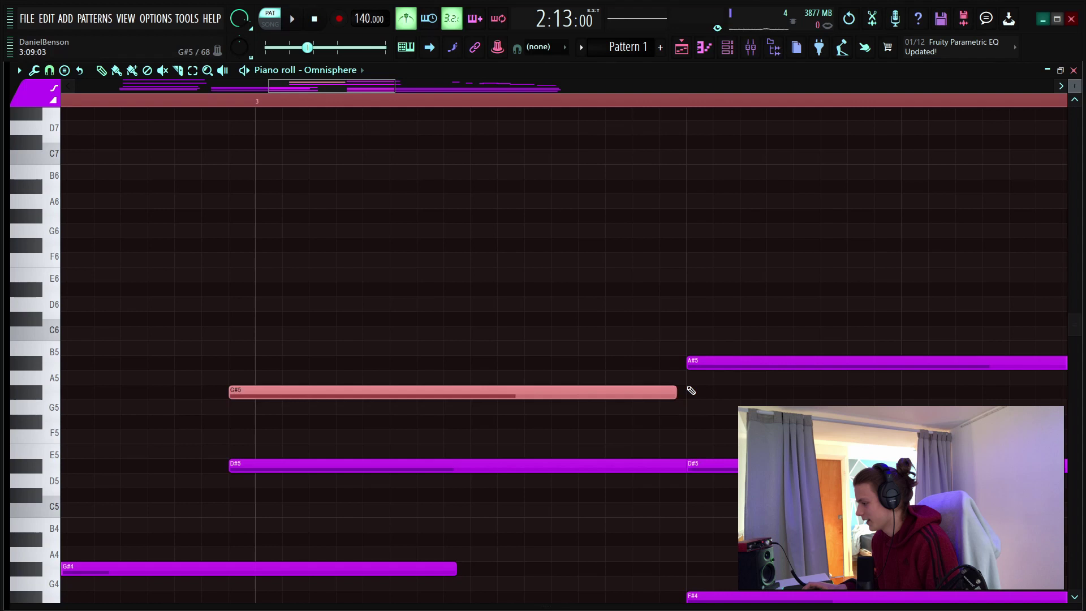
left_click_drag(640, 281, 583, 550)
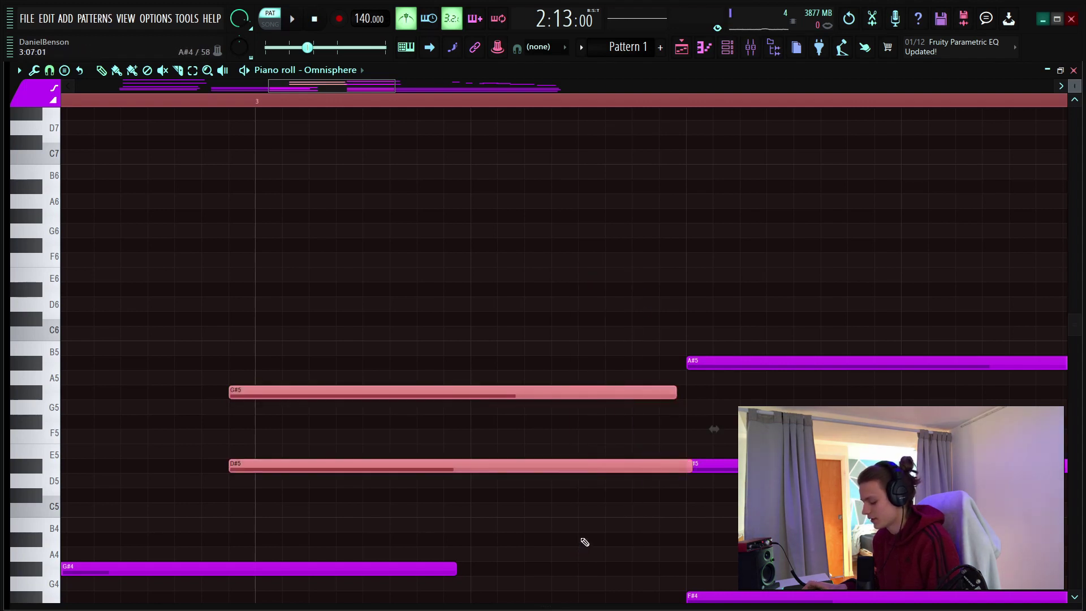
key("ctrl+z")
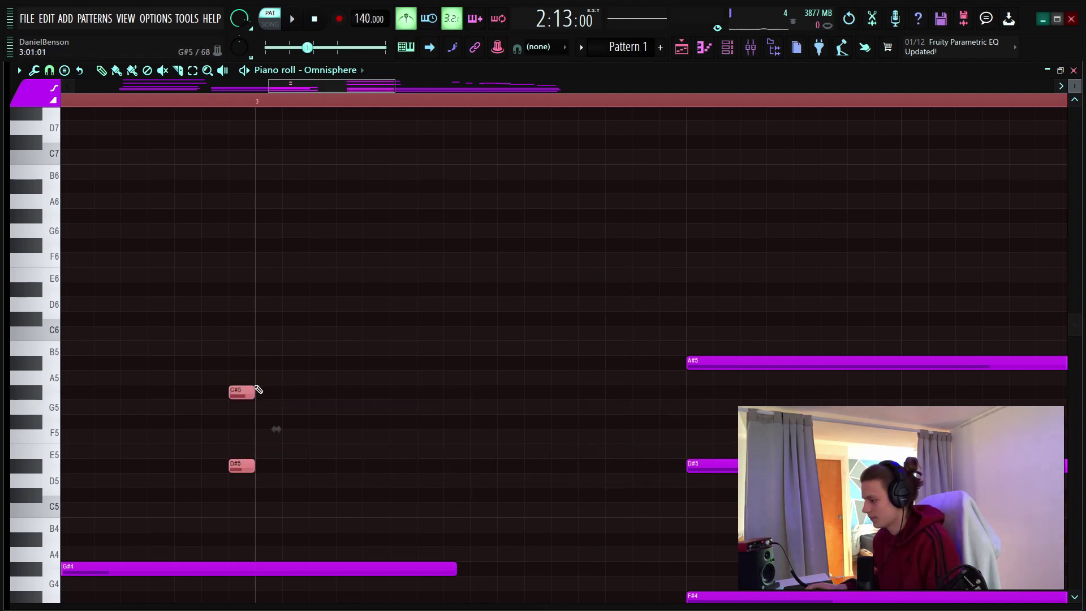
left_click_drag(251, 391, 682, 399)
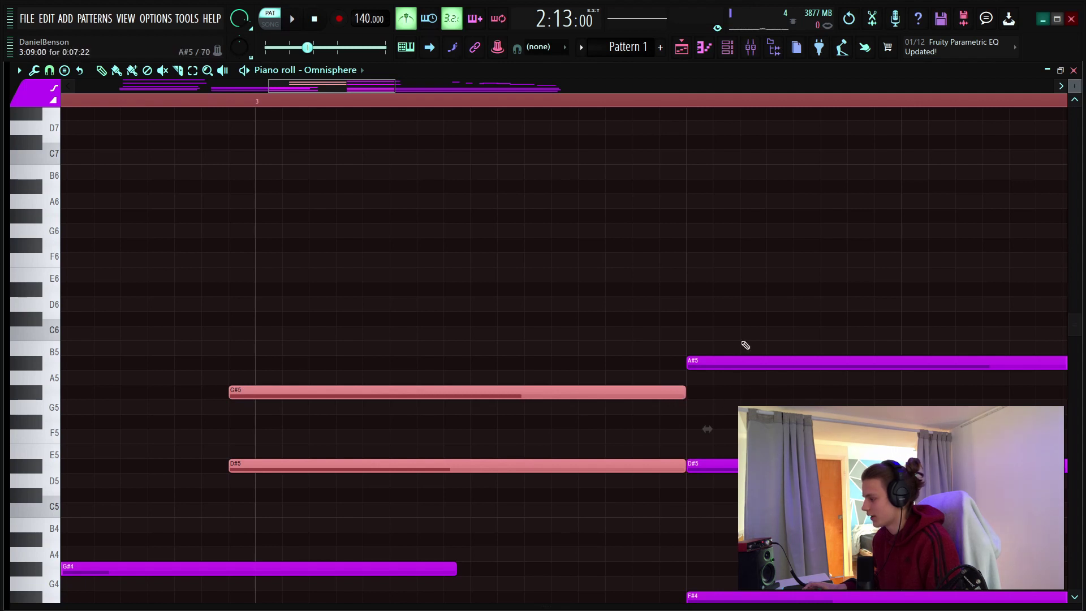
- Marquee-select the upper Omnisphere melody notes and delete them
scroll(408, 135, "down", 5)
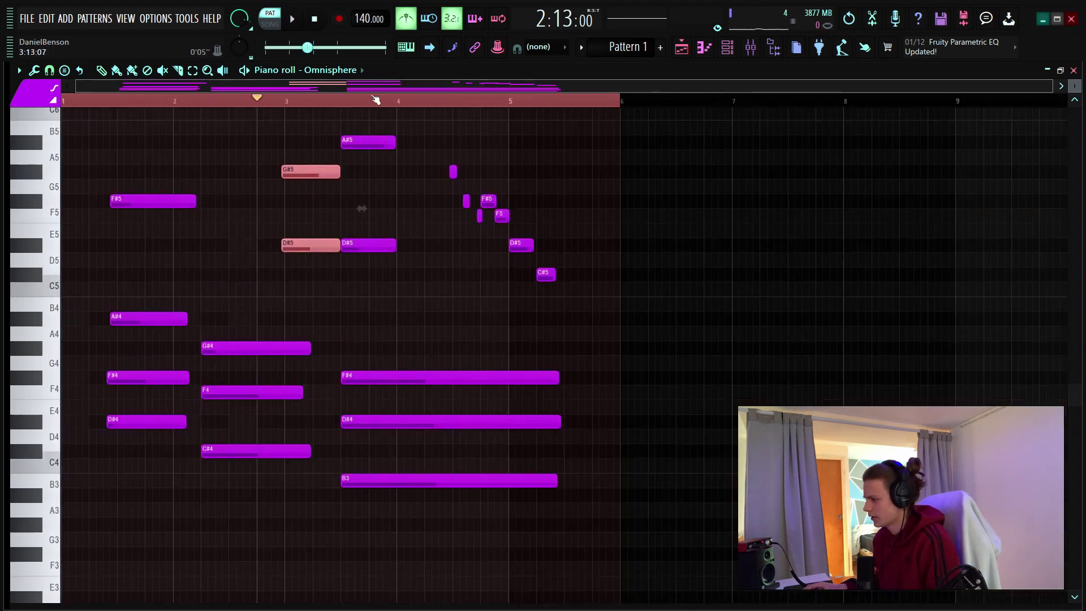
left_click(375, 100)
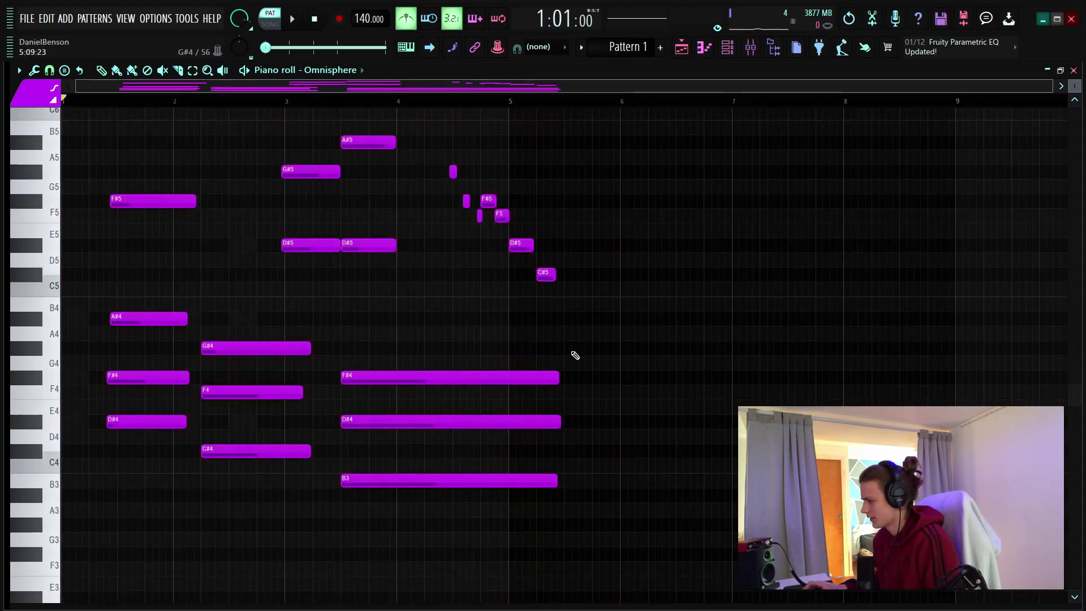
scroll(599, 250, "up", 6)
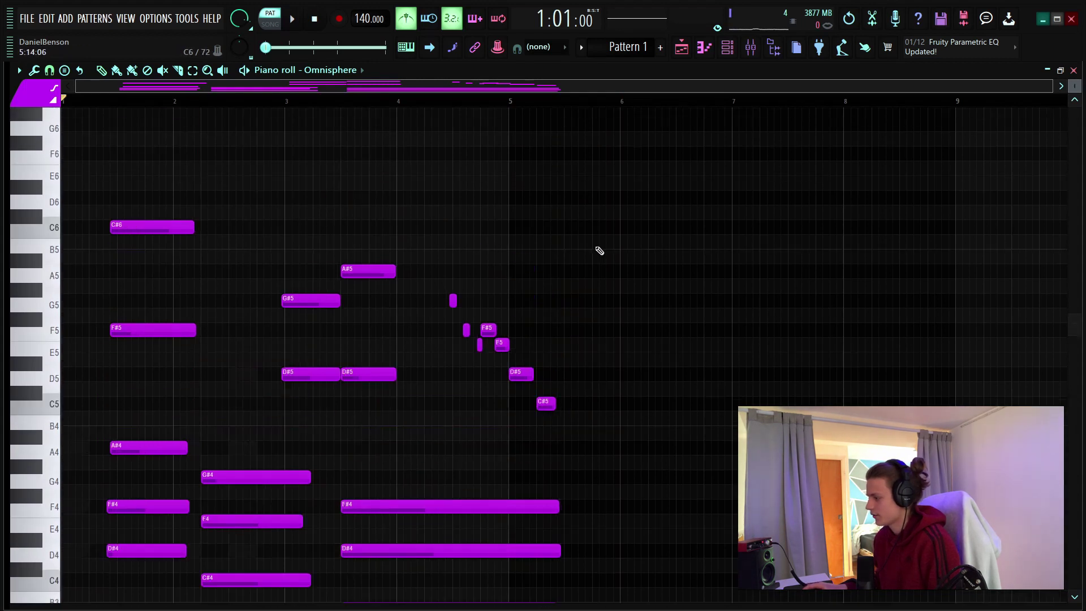
left_click_drag(673, 224, 98, 522)
key("Delete")
- Move the chords to bar 1, add a G#4 at bar 5, and make the chords legato
scroll(405, 345, "down", 8)
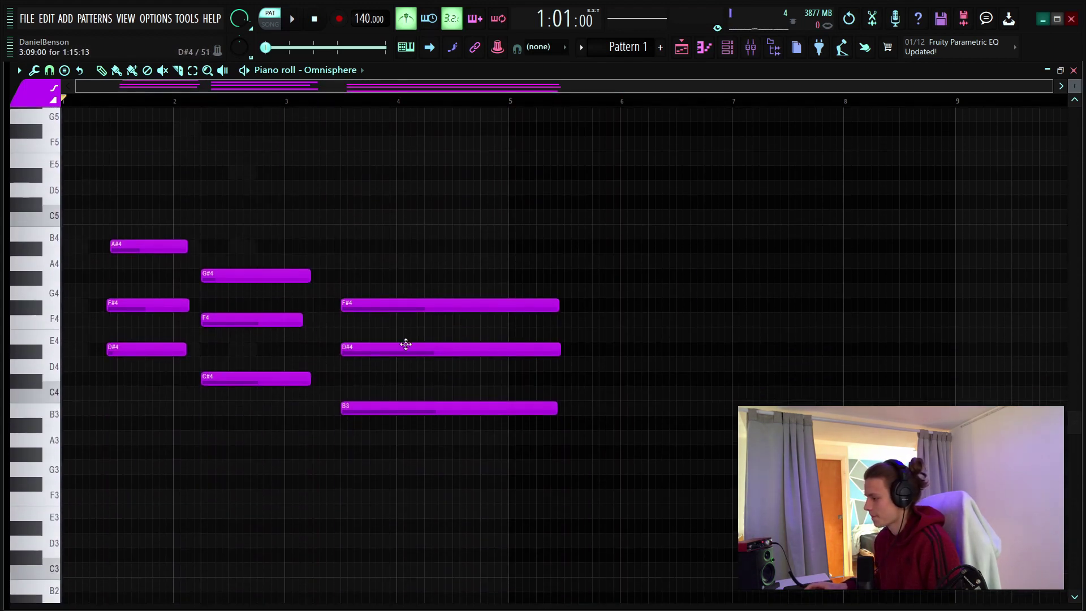
key("ctrl+a")
left_click_drag(149, 328, 61, 330)
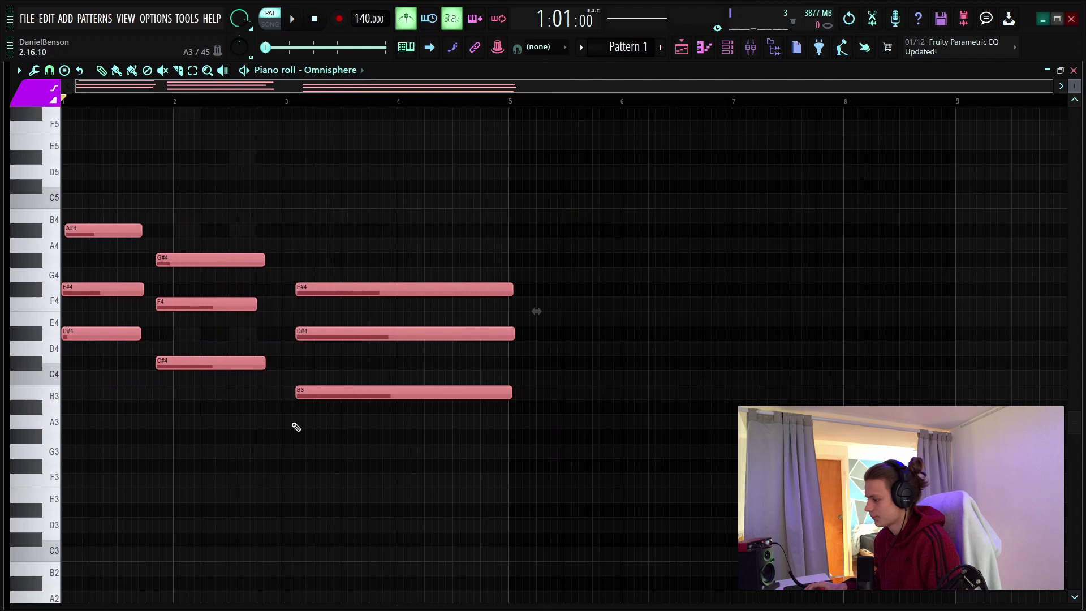
left_click(513, 265)
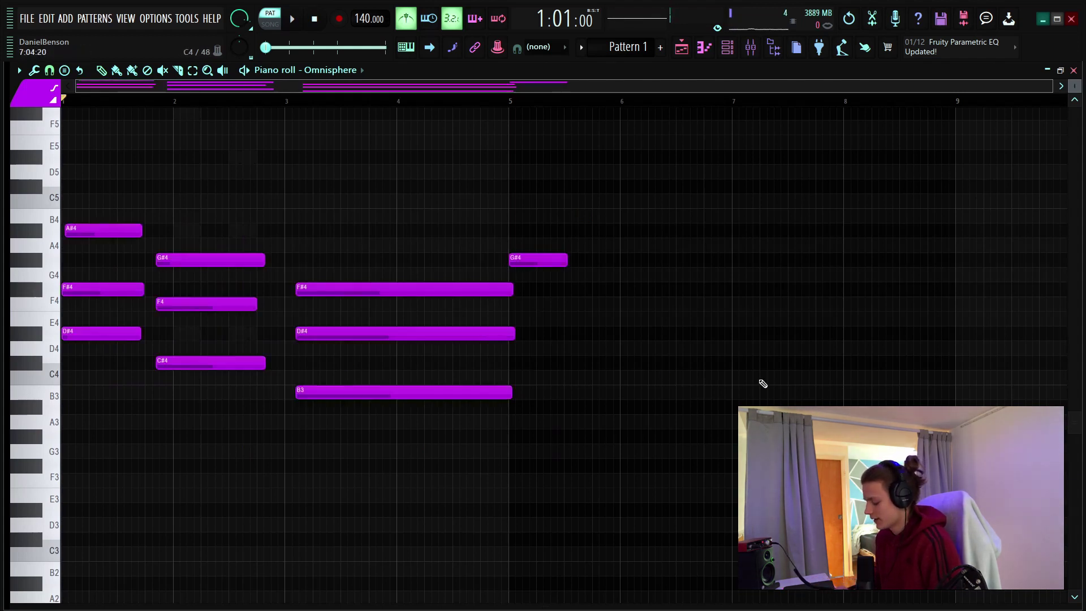
key("ctrl+l")
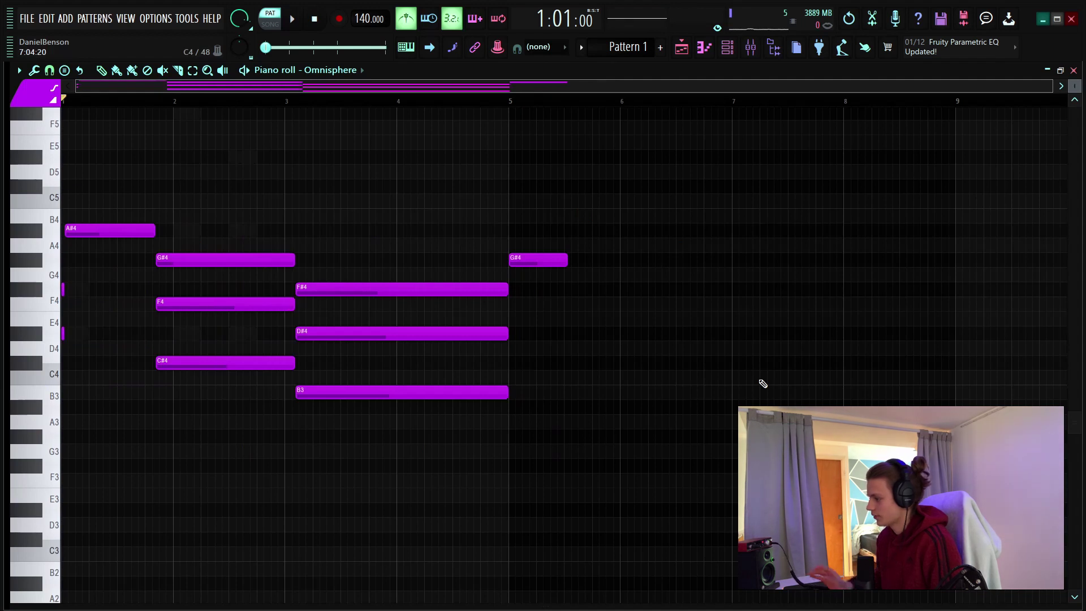
left_click_drag(152, 228, 148, 227)
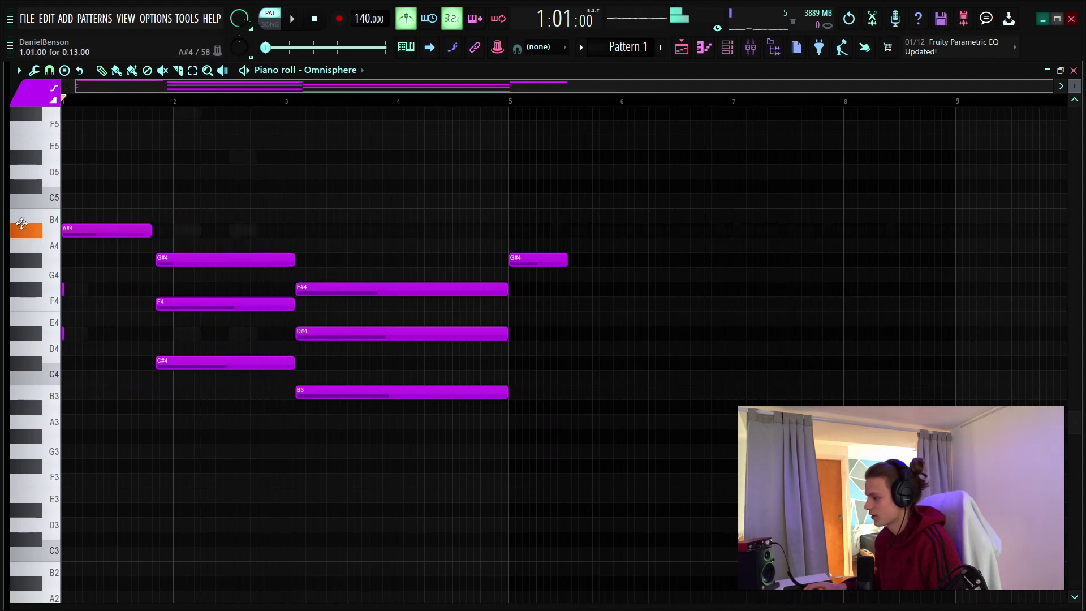
key("ctrl+l")
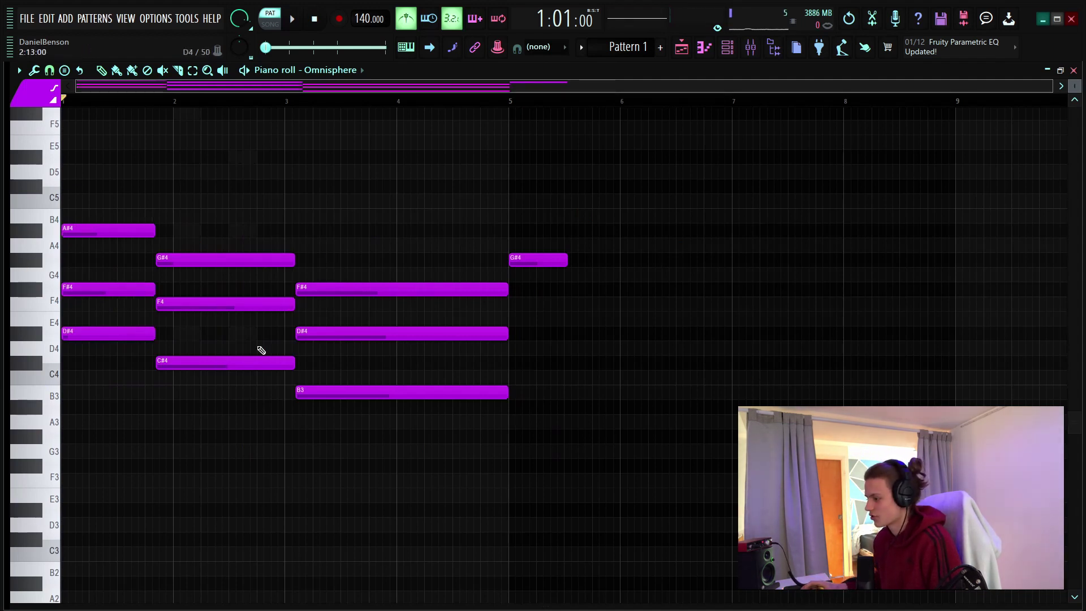
- Close the Omnisphere piano roll and open the Mallet channel's piano roll
scroll(169, 108, "up", 6)
scroll(168, 107, "up", 3)
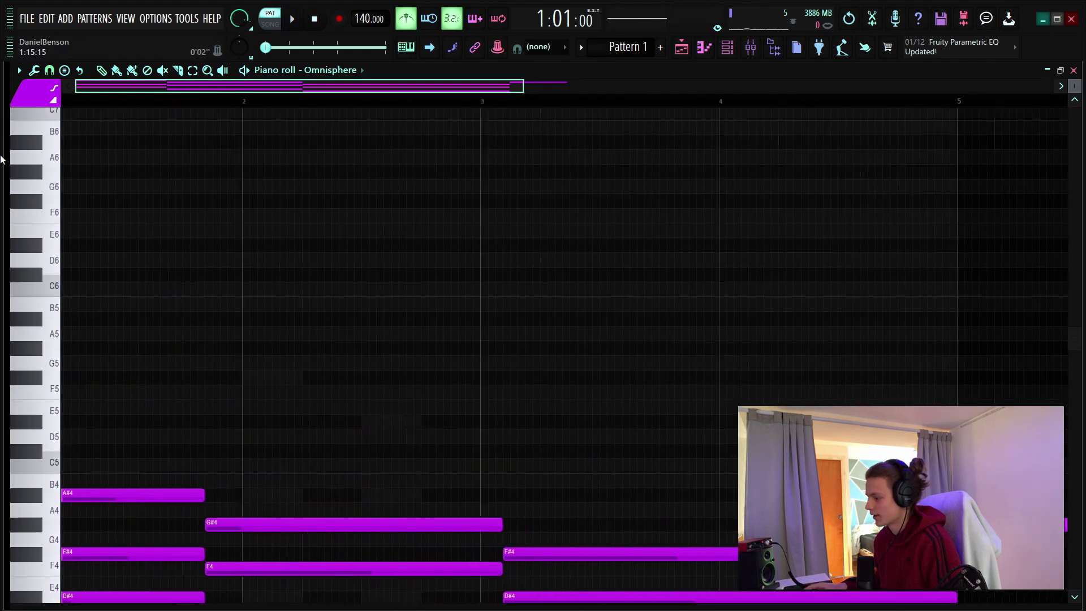
scroll(332, 470, "down", 3)
scroll(332, 470, "down", 3)
scroll(349, 102, "down", 3)
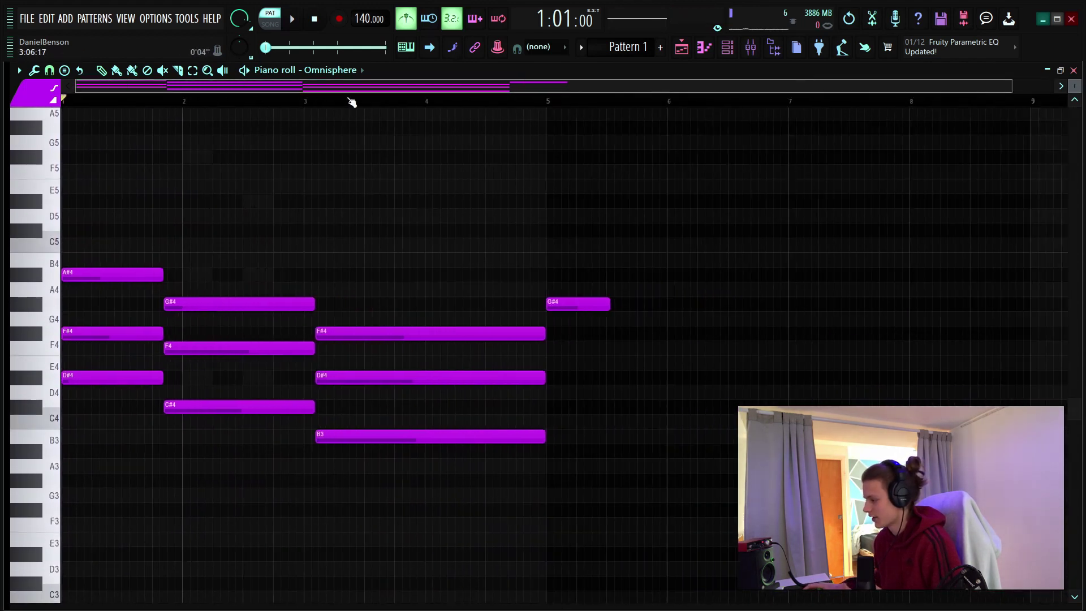
key("F7")
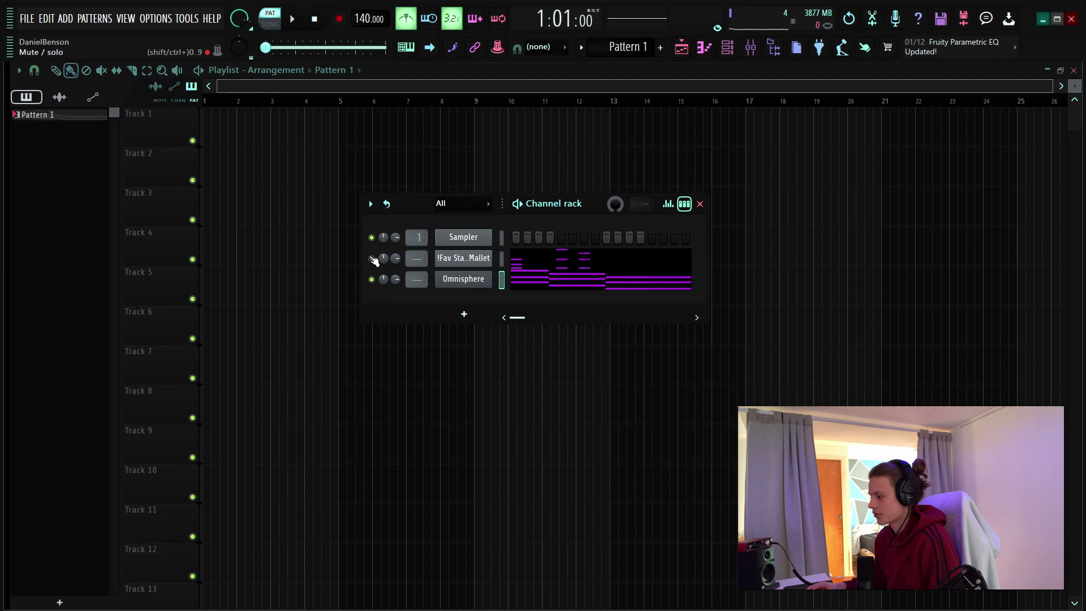
right_click(490, 254)
left_click(512, 255)
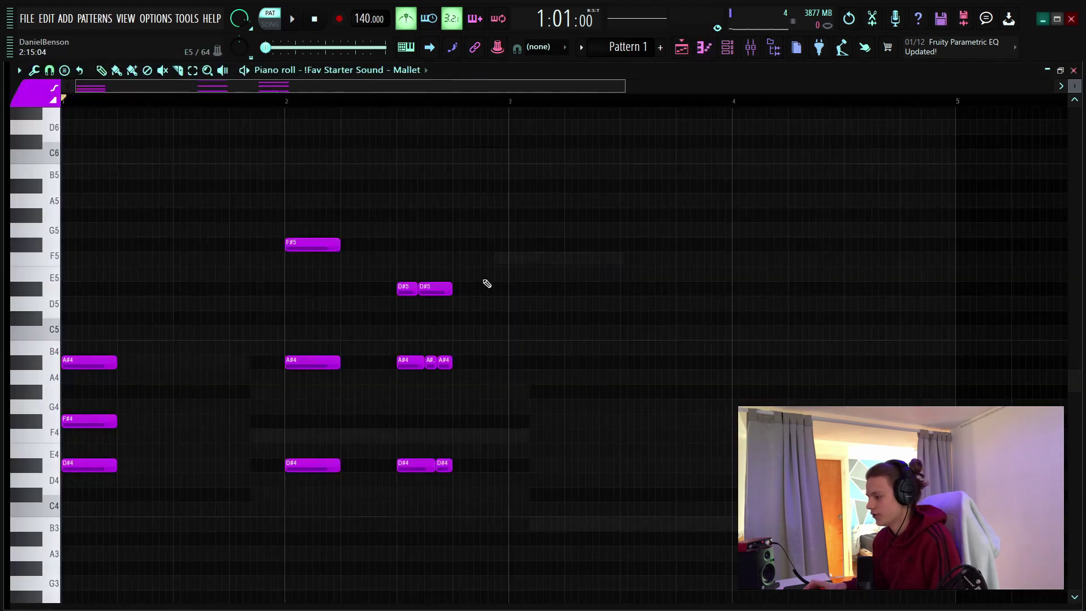
- Lengthen the first A#4 note almost to bar 2 and remove a stray F#5 note
scroll(125, 104, "up", 4)
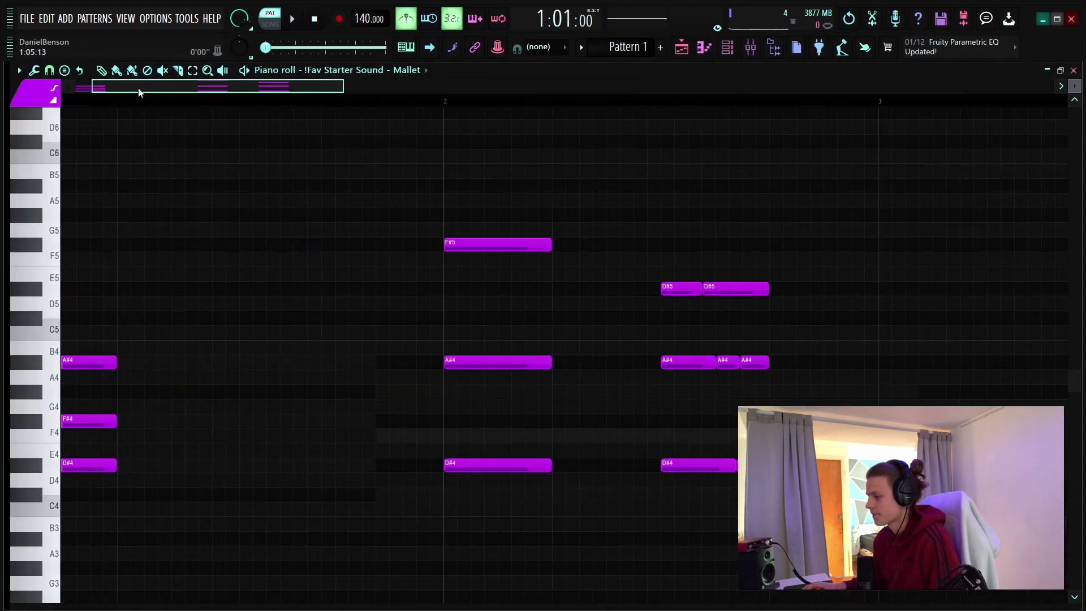
left_click_drag(202, 367, 427, 365)
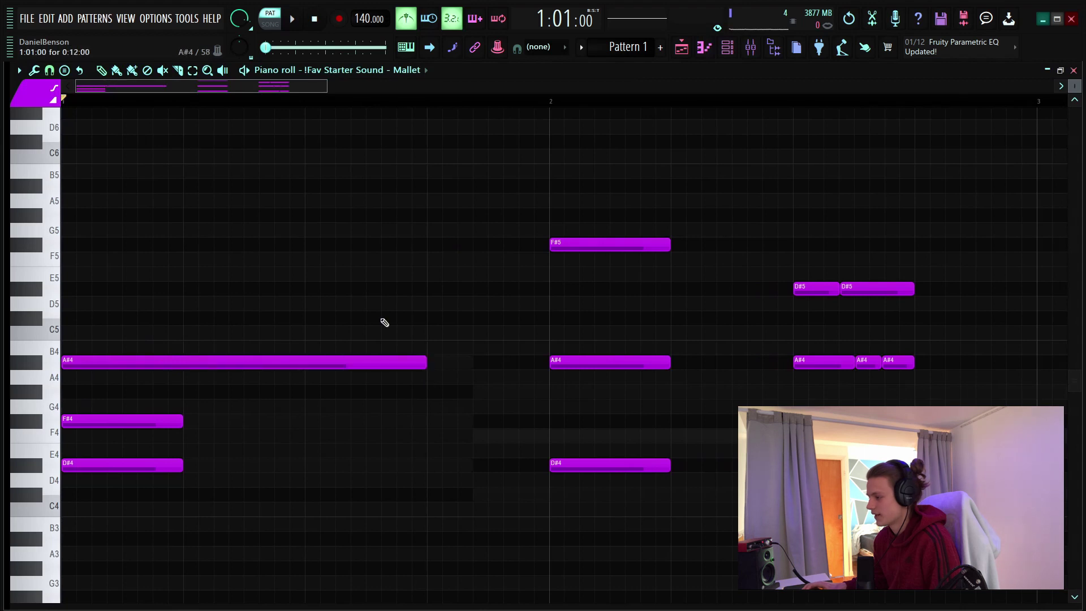
left_click(34, 70)
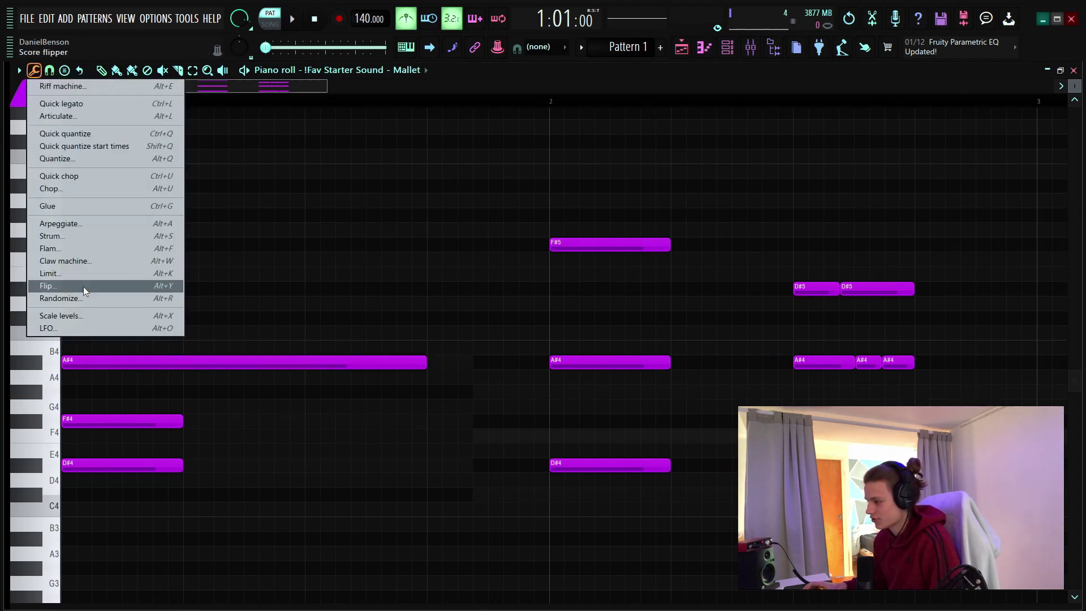
left_click(294, 244)
right_click(396, 244)
scroll(426, 344, "up", 2)
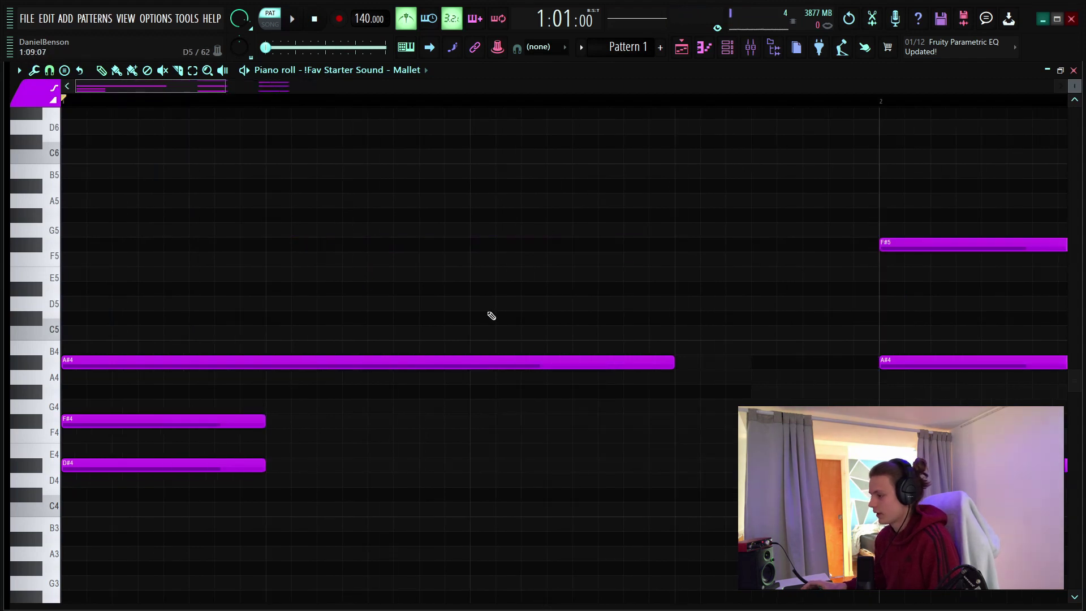
left_click_drag(555, 310, 511, 443)
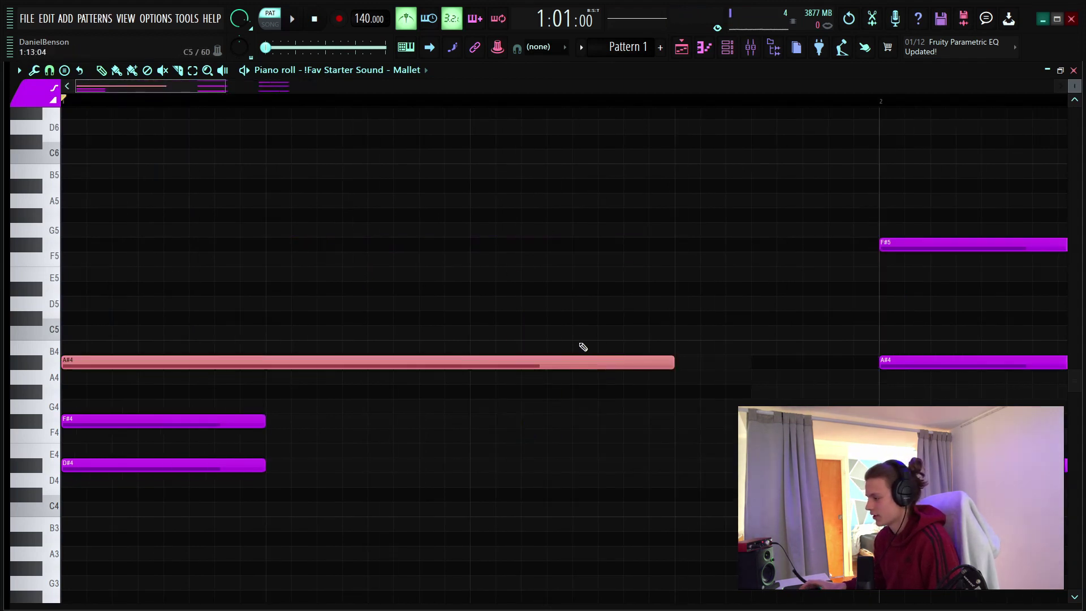
- Try the chopper's Time mul on the long A#4 note, cancel it, and trim A#4 back to a quarter bar
key("ctrl+u")
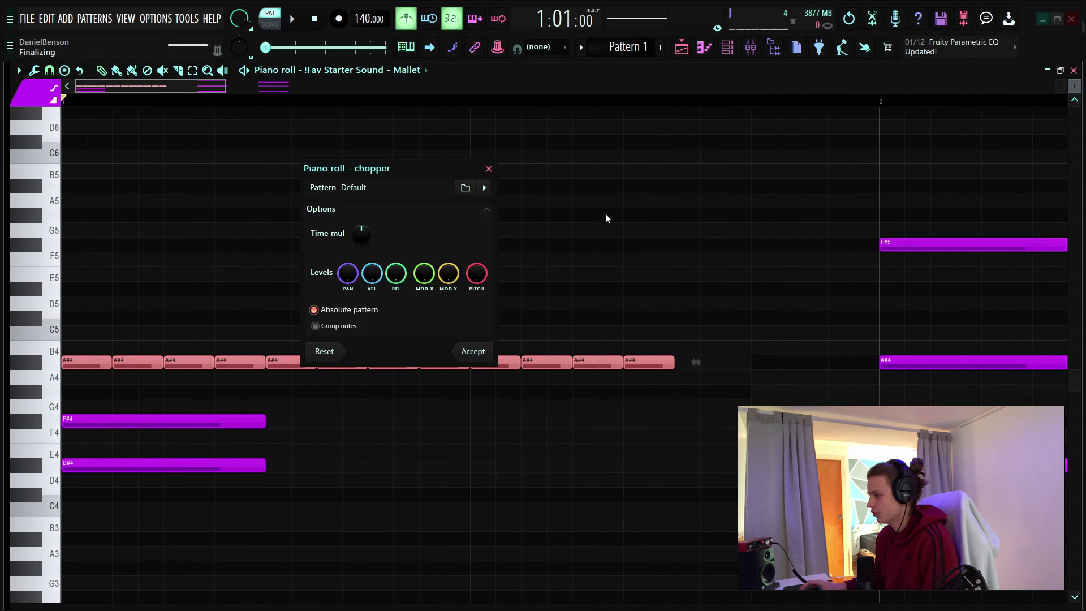
left_click_drag(398, 166, 774, 154)
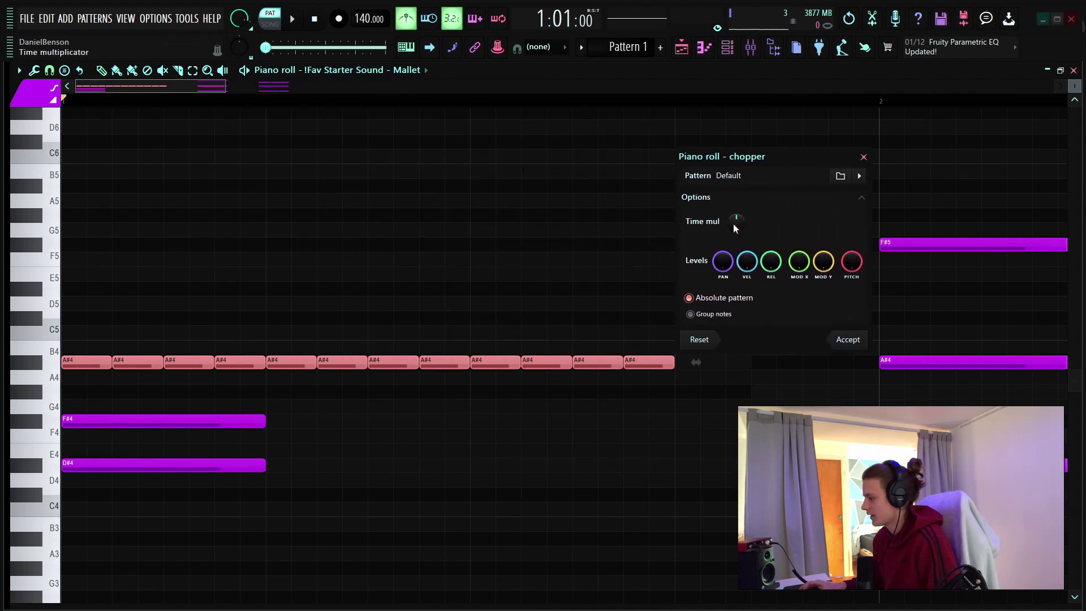
mouse_move(734, 222)
left_mouse_down()
mouse_move(734, 237)
mouse_move(735, 226)
left_mouse_up()
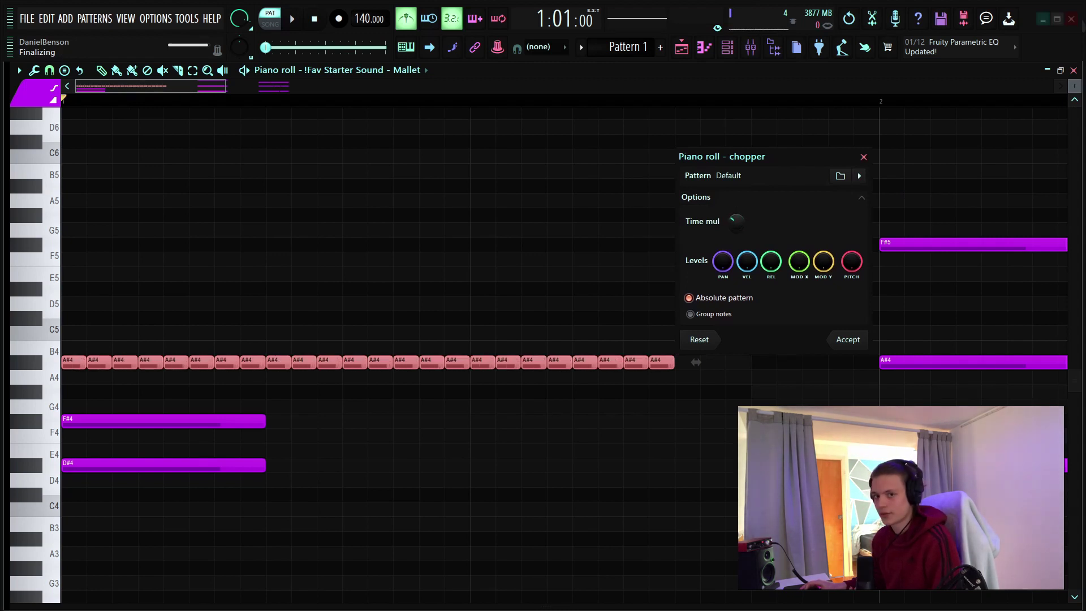
left_click_drag(734, 225, 734, 219)
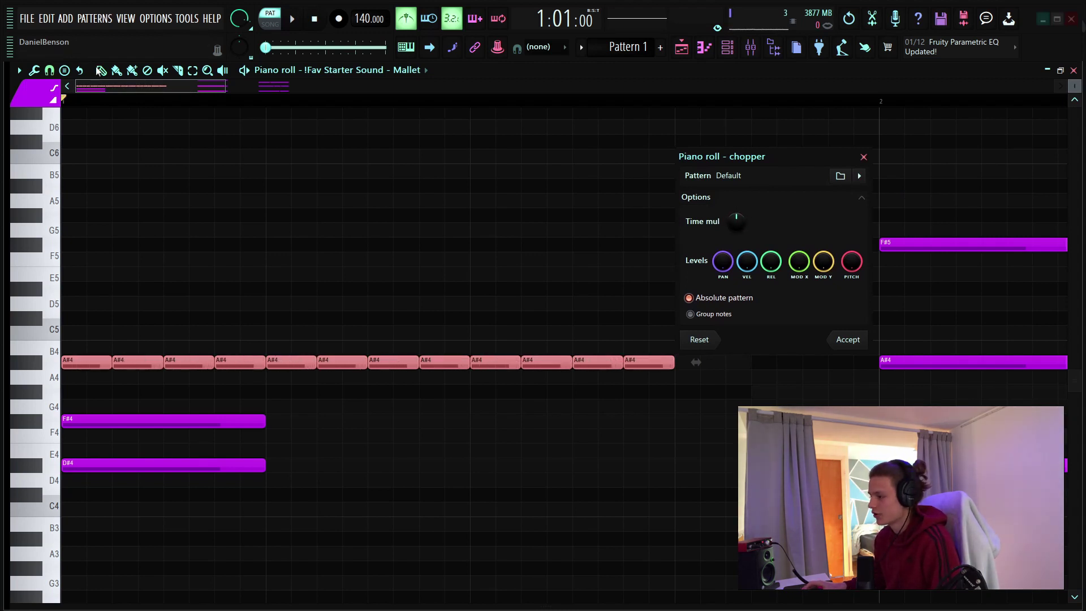
left_click(864, 157)
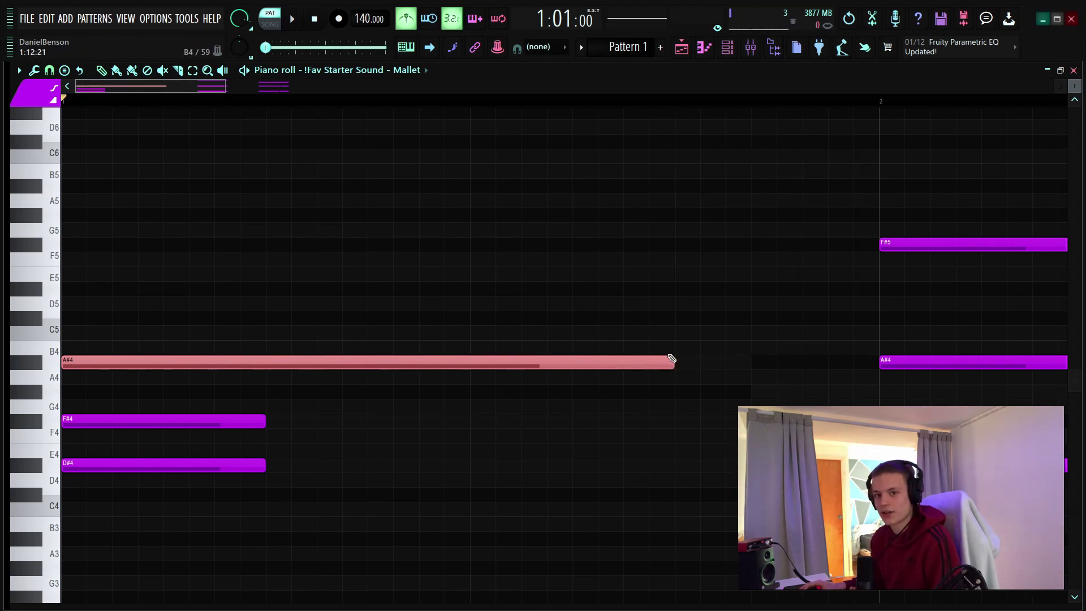
left_click_drag(672, 363, 242, 387)
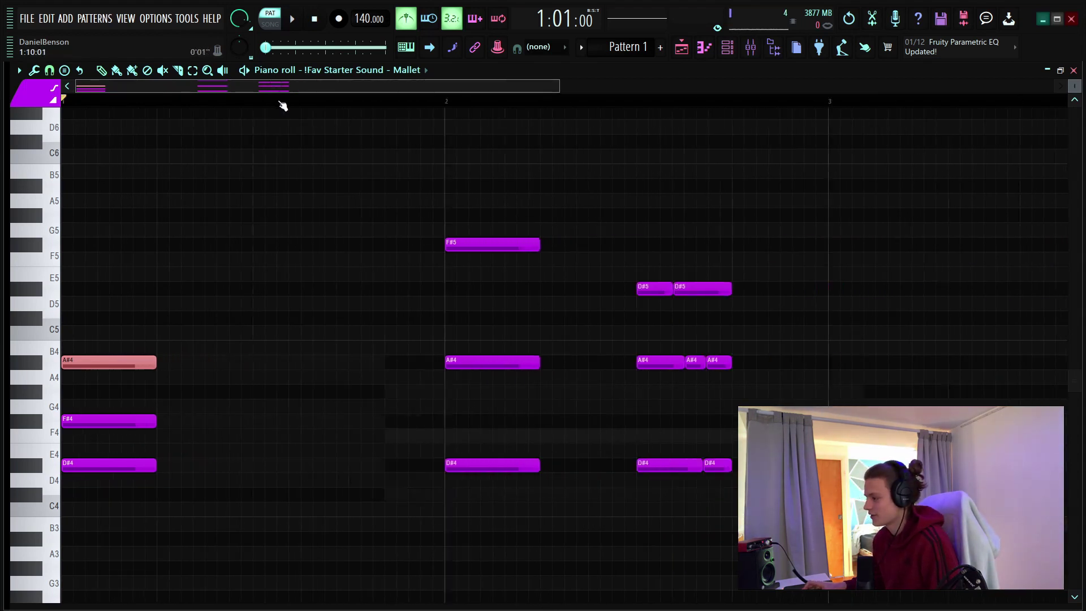
- Make the Mallet notes legato so the opening chord holds through bar 1, then select all notes
scroll(283, 107, "down", 2)
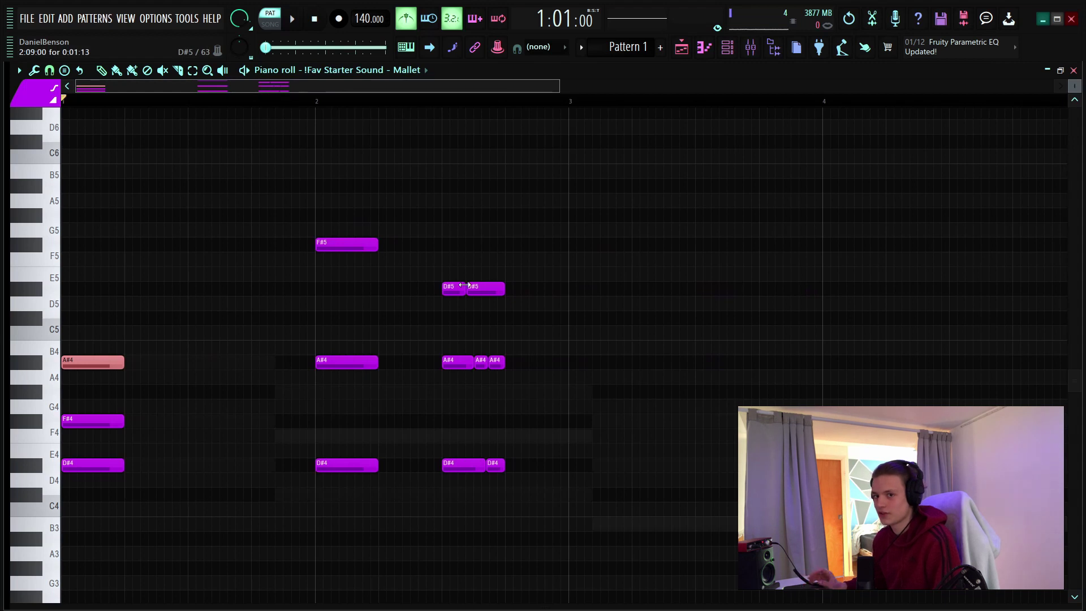
key("ctrl+l")
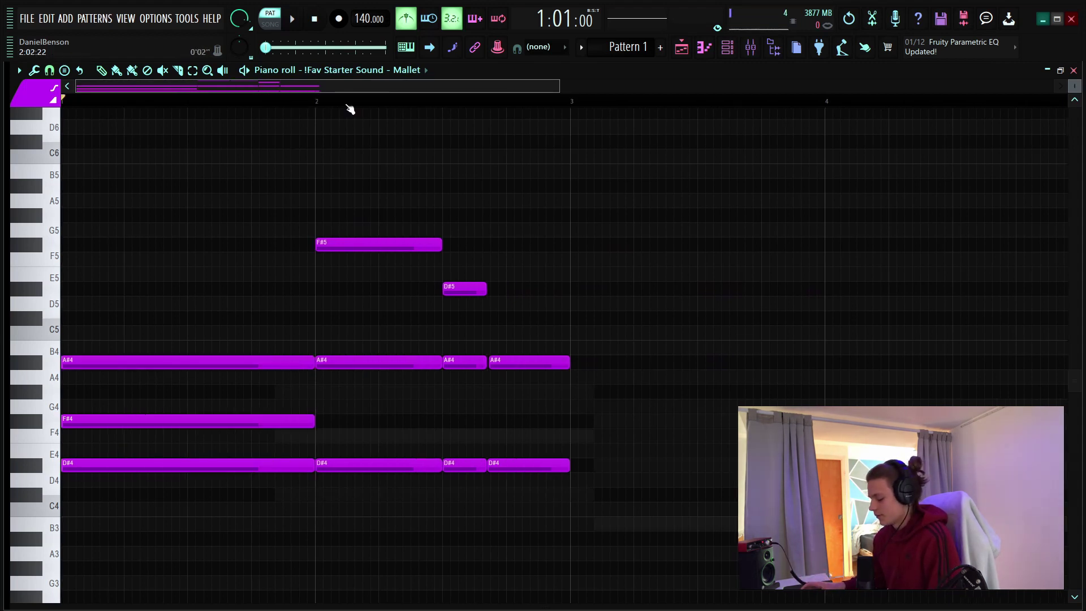
key("ctrl+a")
- Try the arpeggiator with the Alternate pattern and different gate settings, then discard it
key("alt+a")
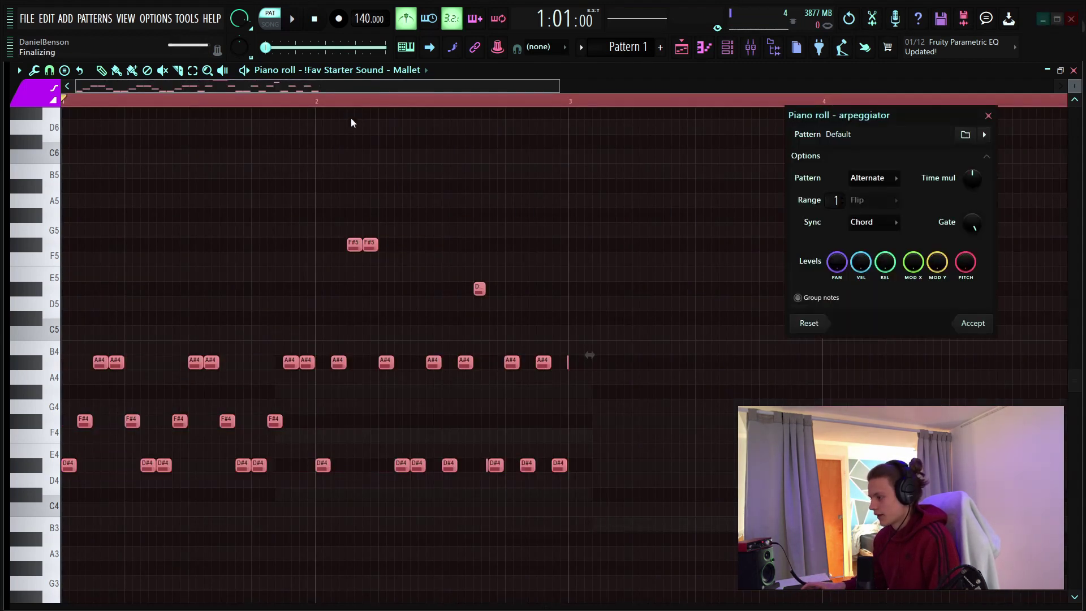
left_click_drag(972, 177, 972, 192)
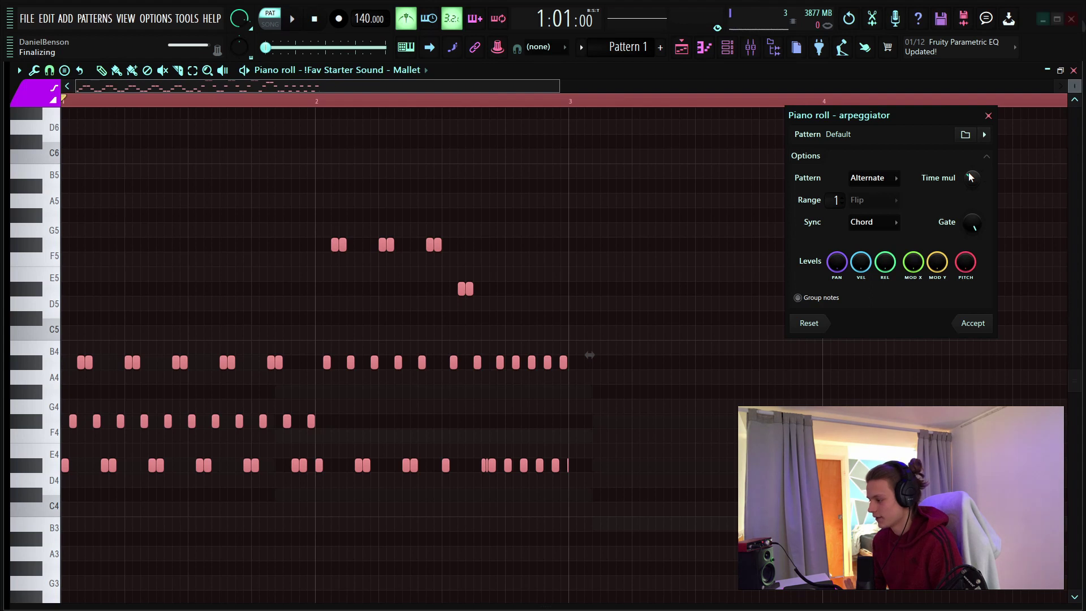
left_click_drag(883, 121, 703, 172)
mouse_move(793, 275)
left_mouse_down()
mouse_move(793, 300)
mouse_move(792, 277)
left_mouse_up()
left_click(707, 229)
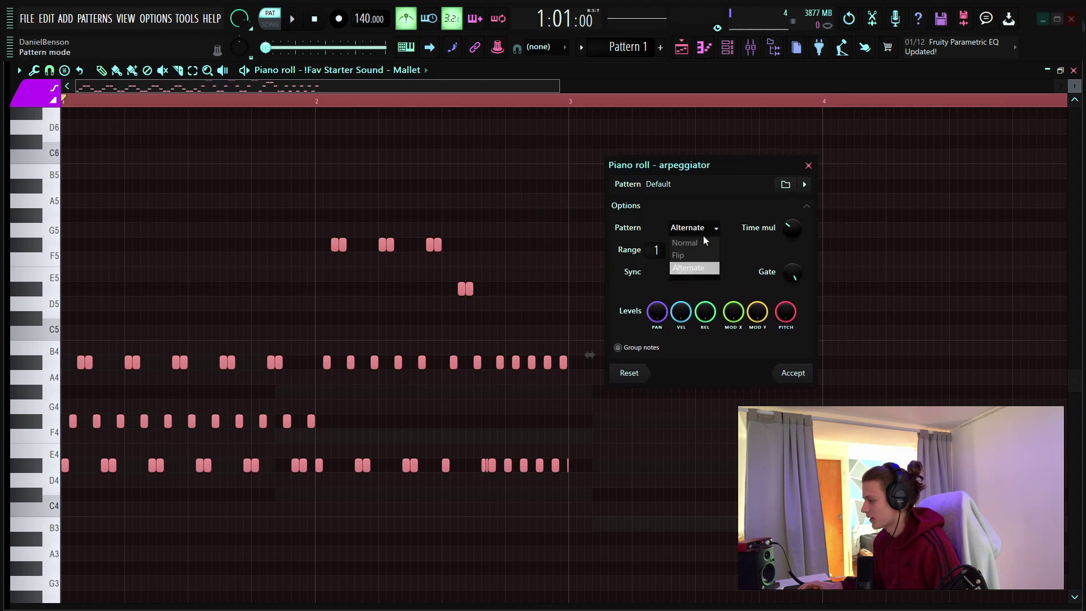
left_click(699, 268)
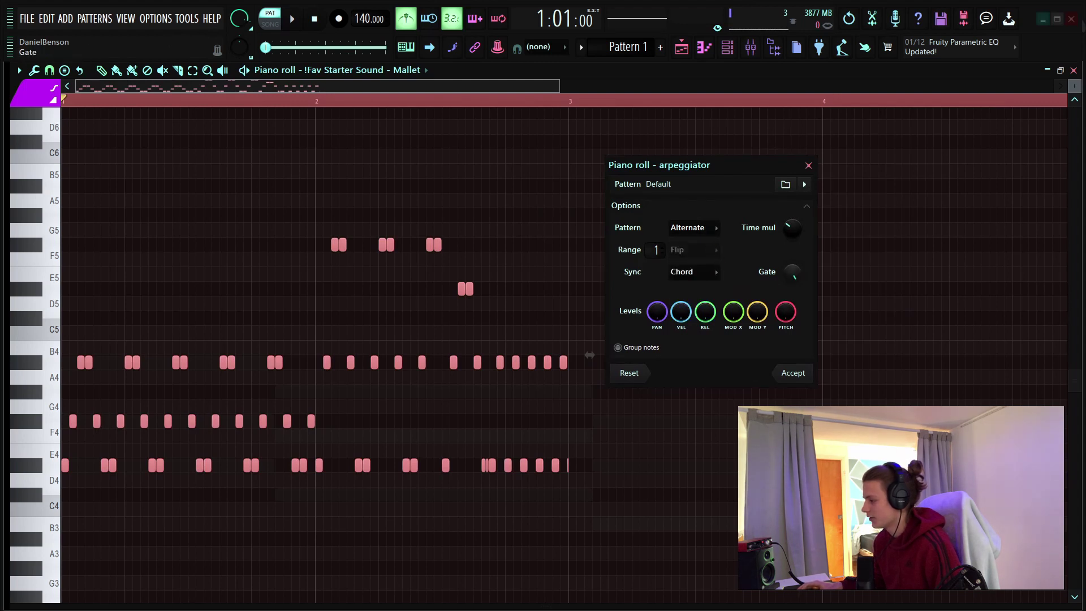
mouse_move(792, 272)
left_mouse_down()
mouse_move(792, 294)
mouse_move(793, 266)
left_mouse_up()
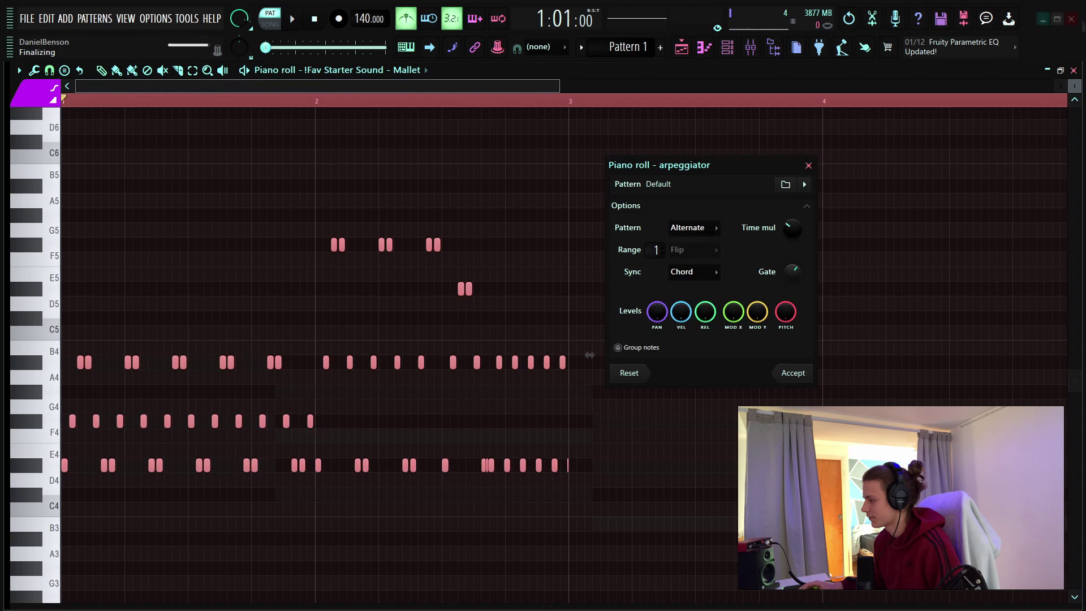
key("Escape")
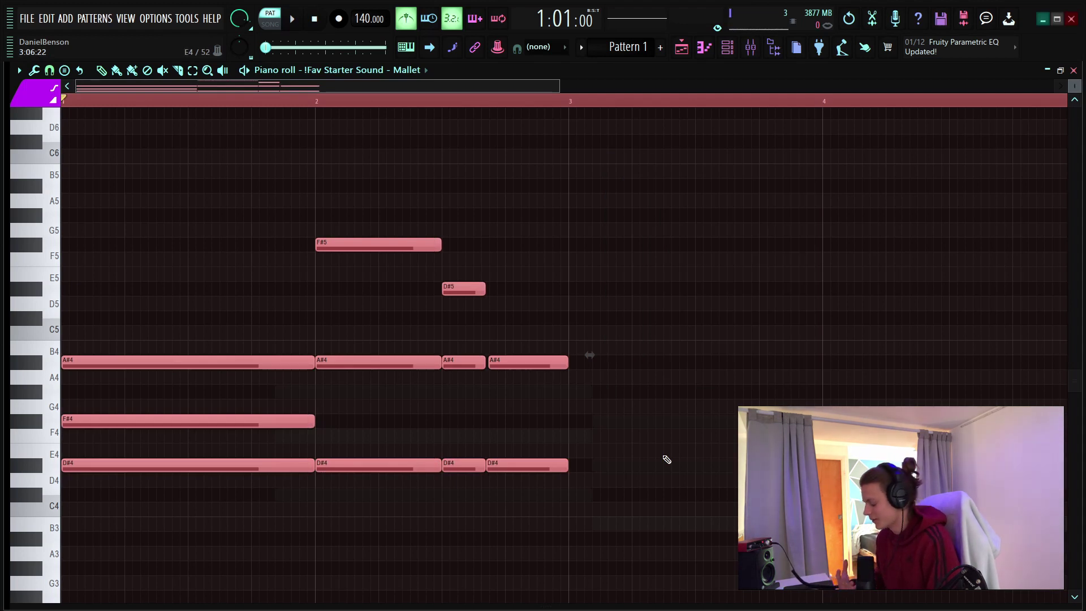
key("alt+s")
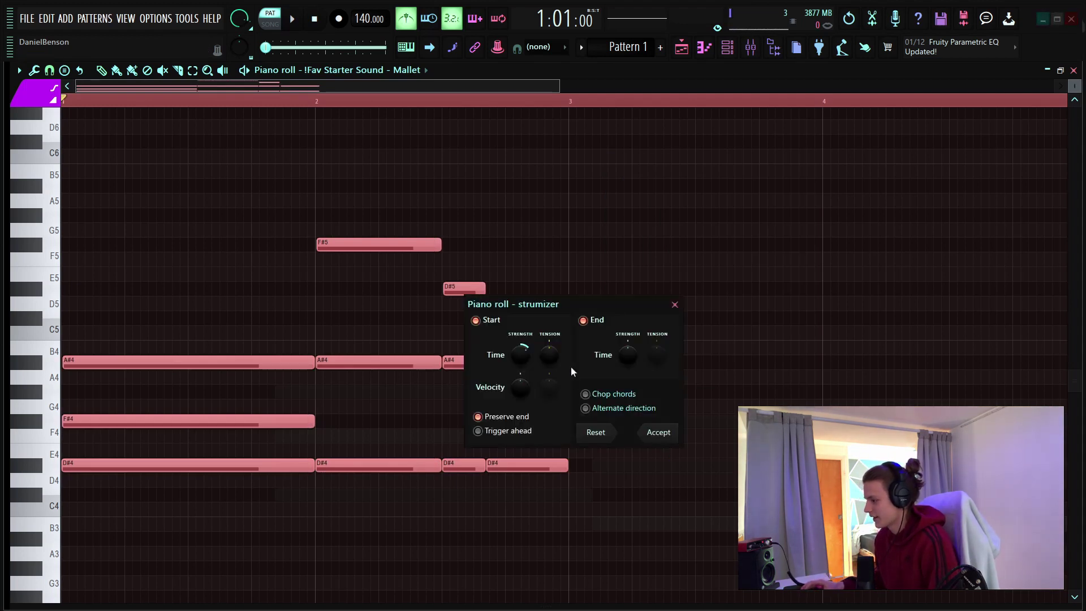
mouse_move(520, 355)
left_mouse_down()
mouse_move(520, 338)
mouse_move(520, 352)
left_mouse_up()
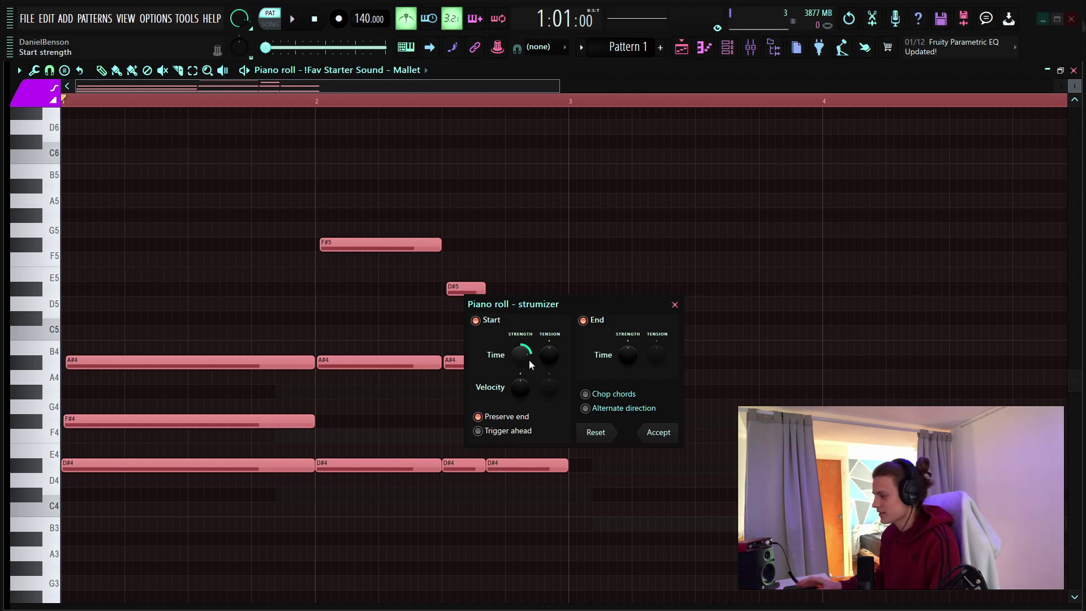
left_click(675, 305)
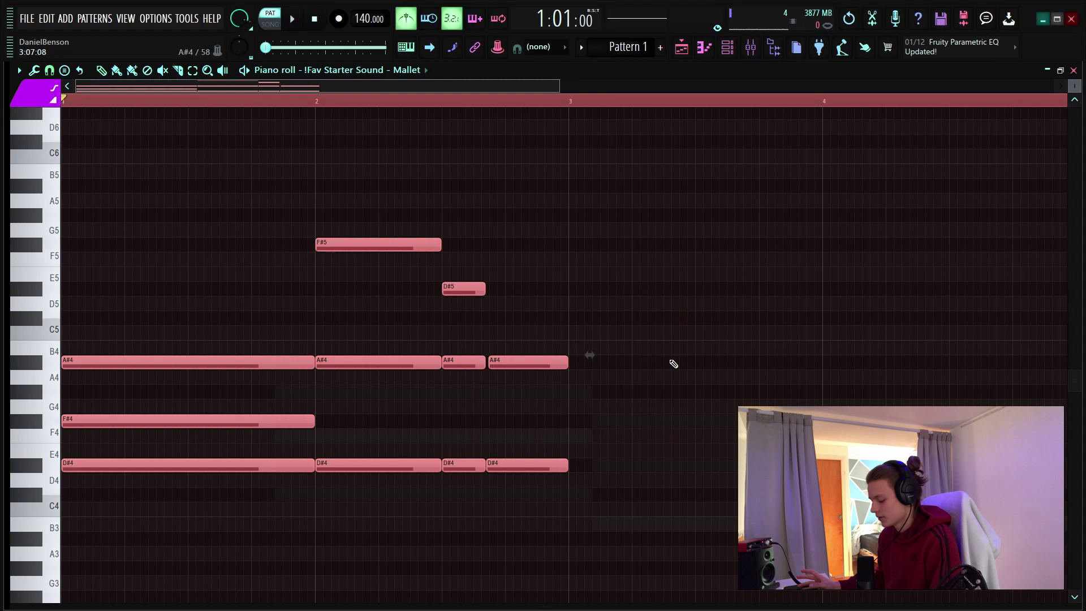
- Show the Velocity lane, randomize the Mallet velocities at -27%, and bring up the Playlist
key("alt+r")
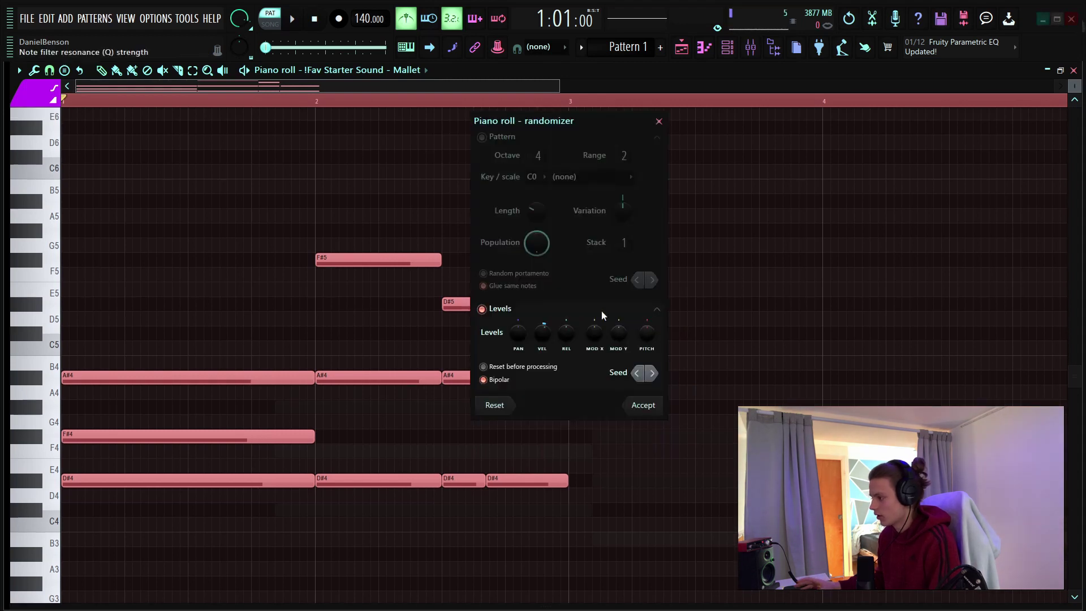
left_click(658, 120)
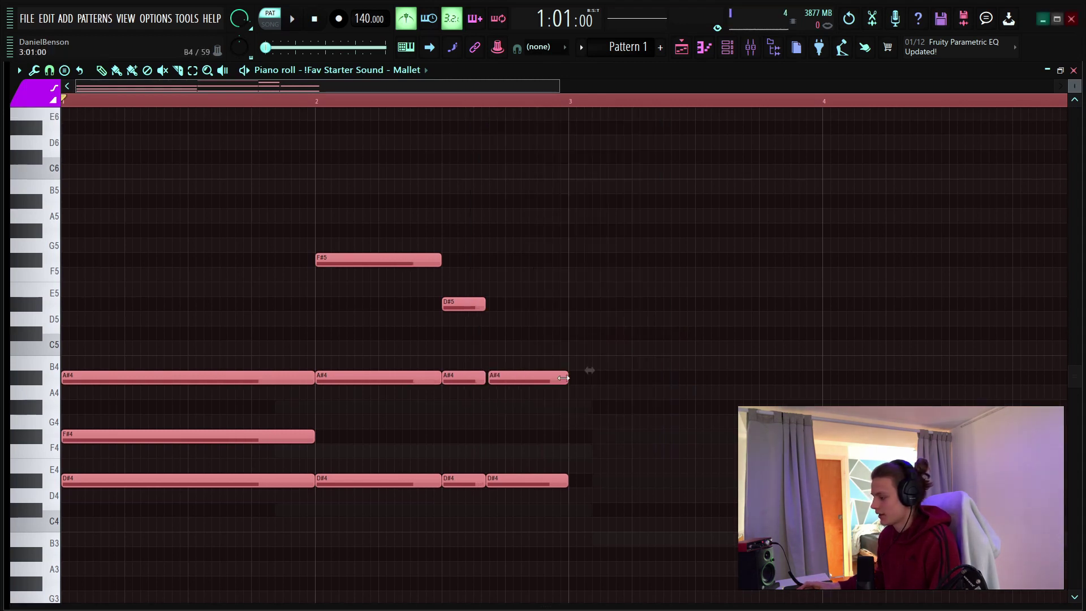
left_click_drag(378, 604, 380, 377)
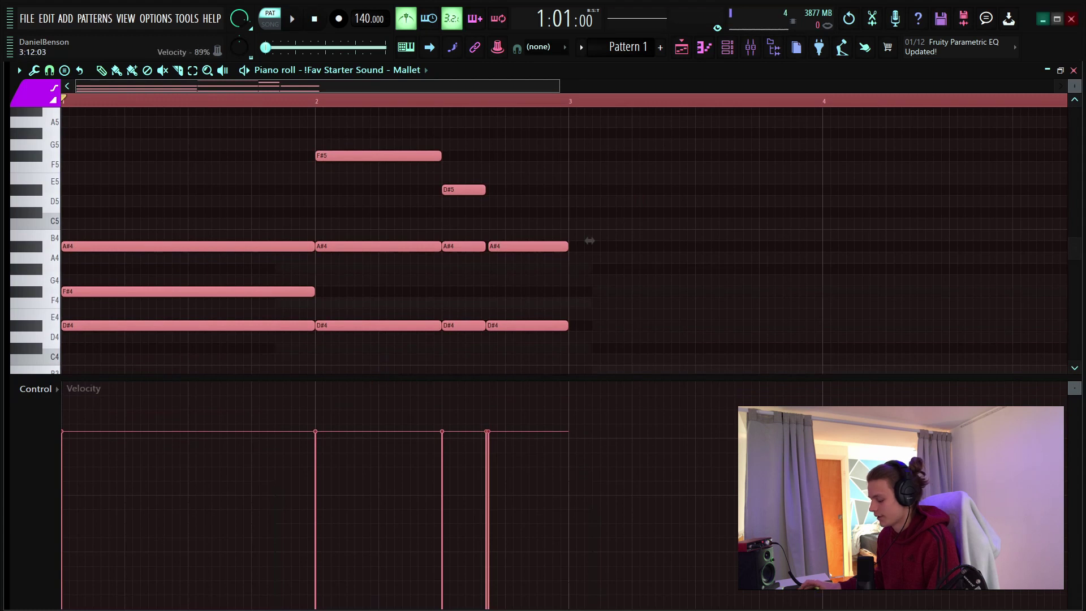
key("alt+r")
mouse_move(548, 331)
left_mouse_down()
mouse_move(547, 355)
mouse_move(548, 335)
left_mouse_up()
key("F5")
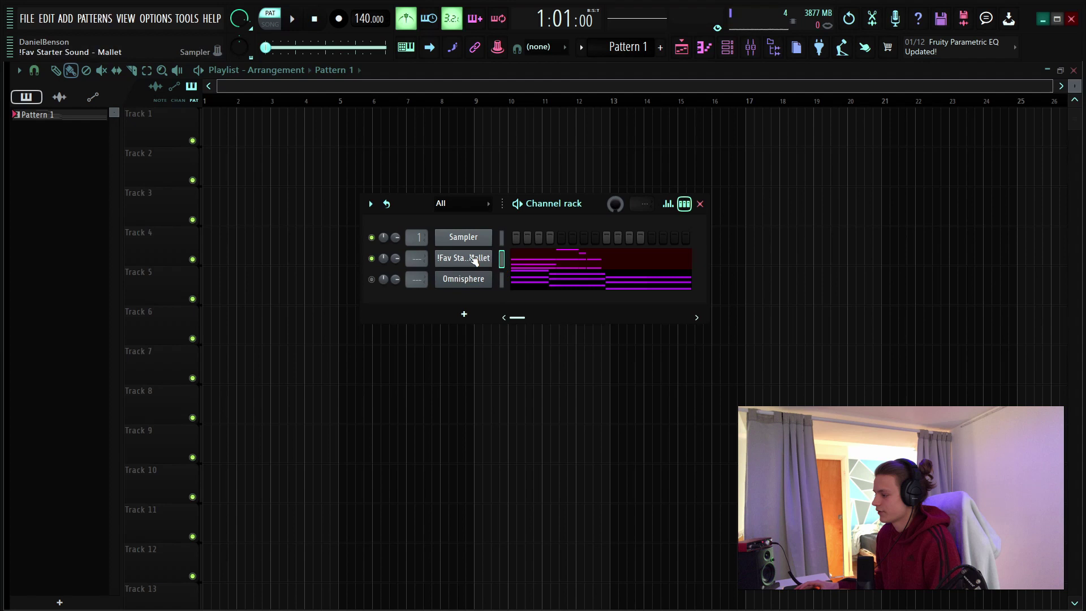
- Unmute Omnisphere and select both the Mallet and Omnisphere channels in the Channel rack
left_click(372, 280)
left_click(501, 280)
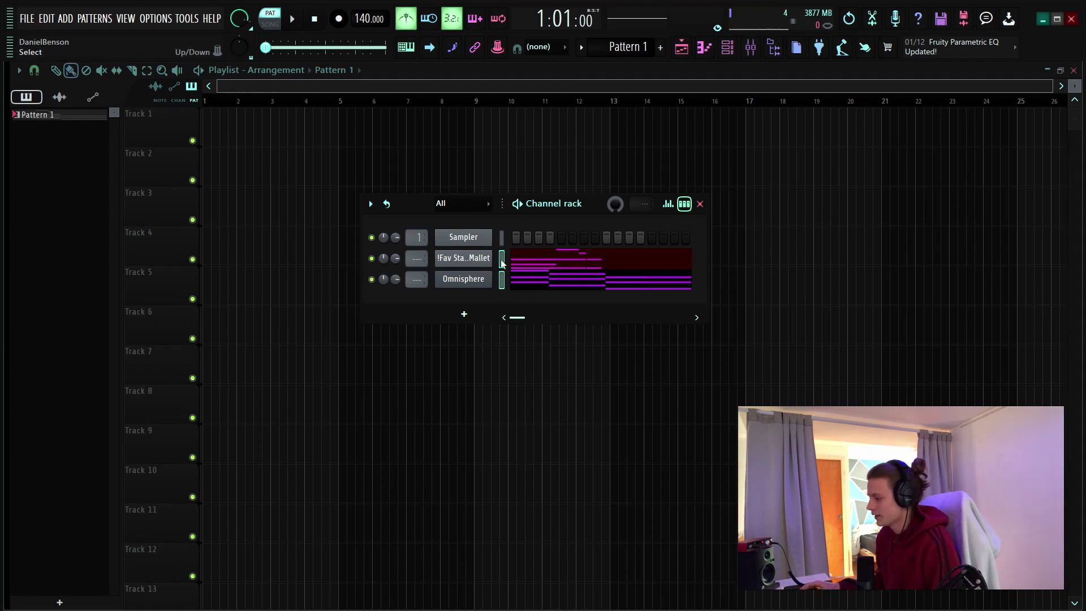
left_click(502, 259)
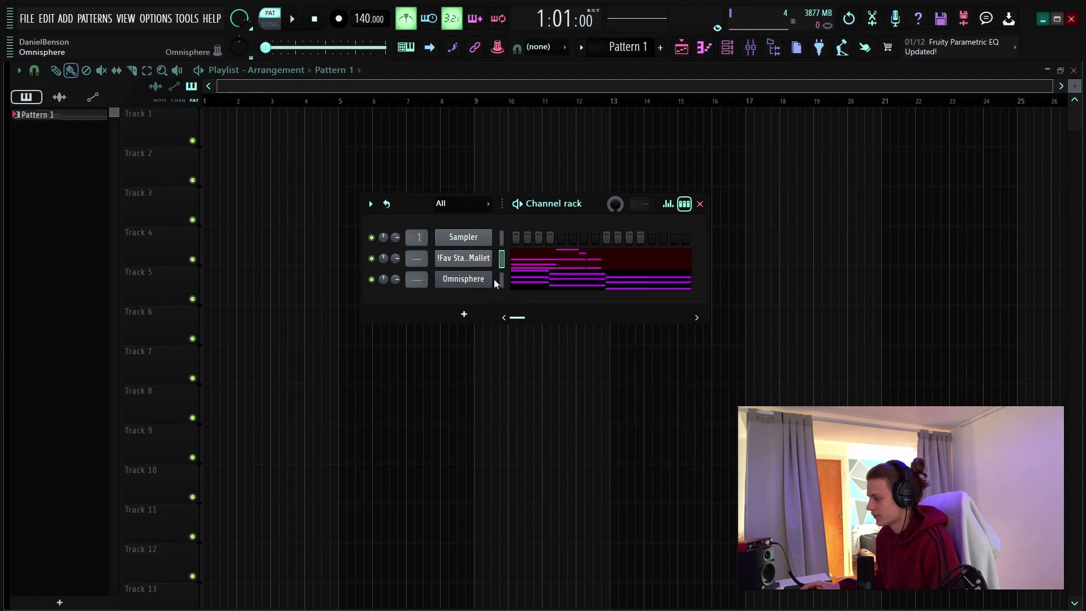
left_click(501, 280)
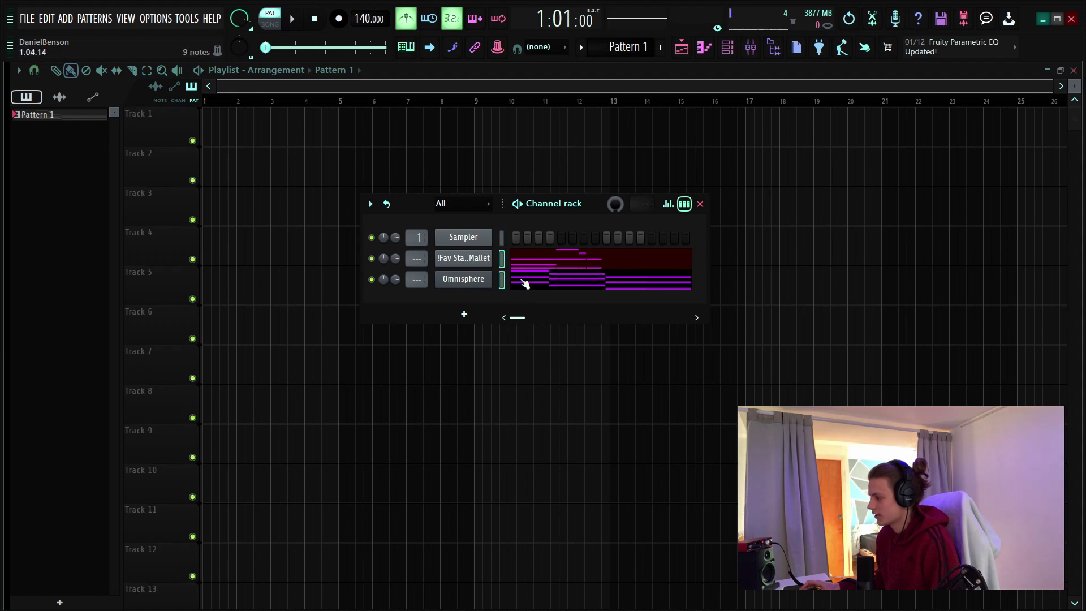
- In the Mixer, route the selected channels to inserts starting from Insert 1
left_click(751, 47)
right_click(103, 200)
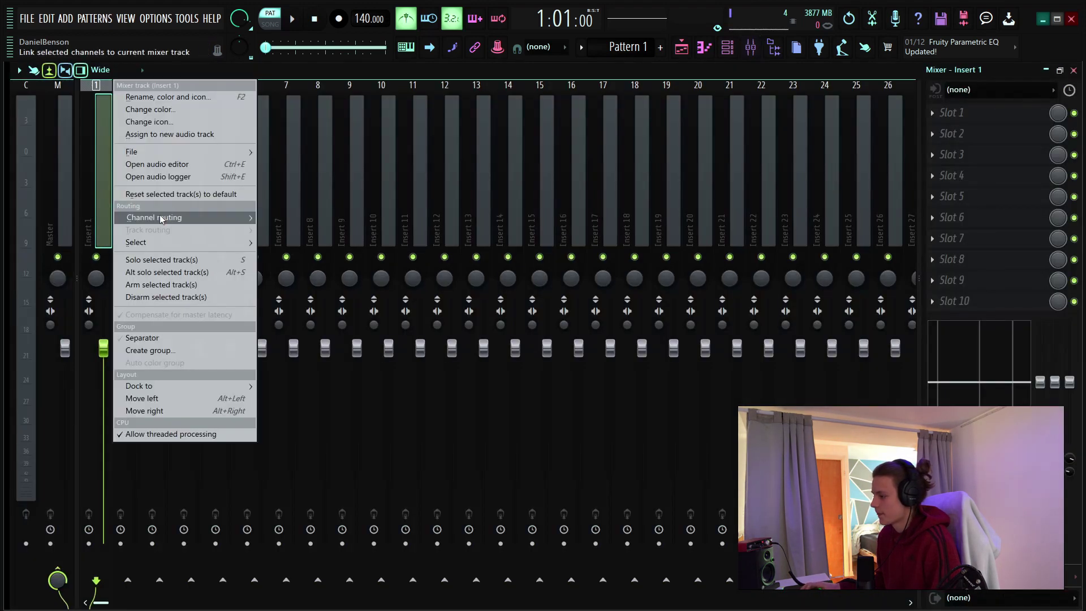
mouse_move(170, 217)
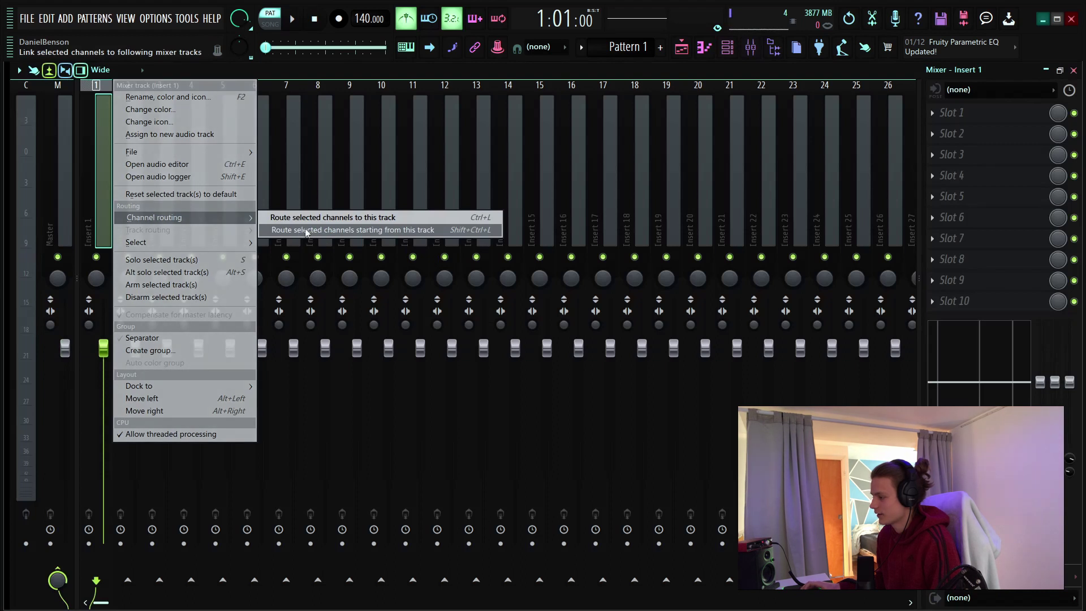
left_click(336, 229)
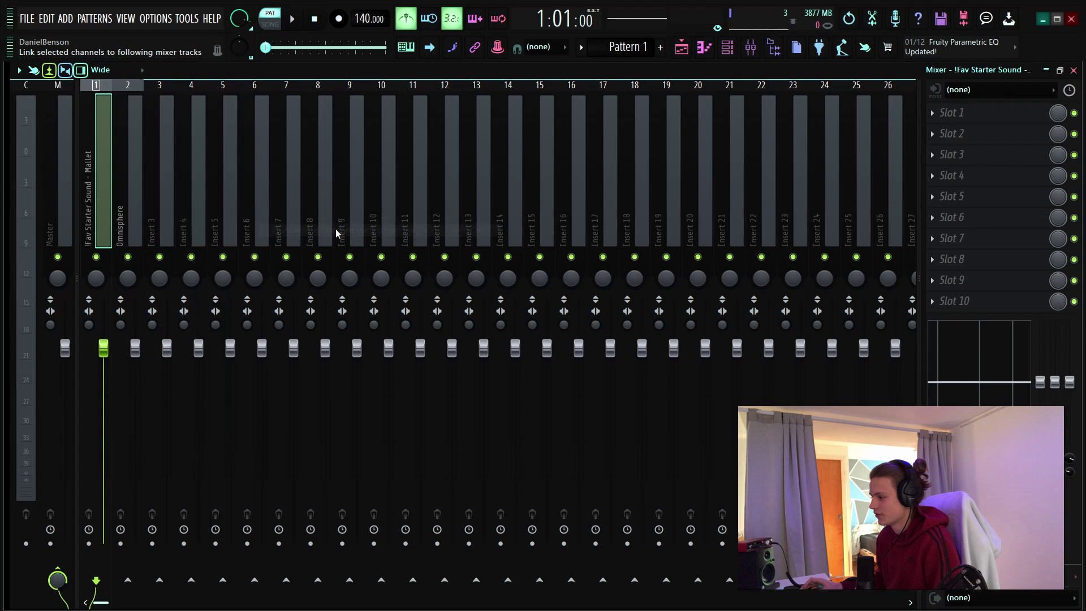
- Split Pattern 1 by channel into separate Mallet and Omnisphere patterns
key("F5")
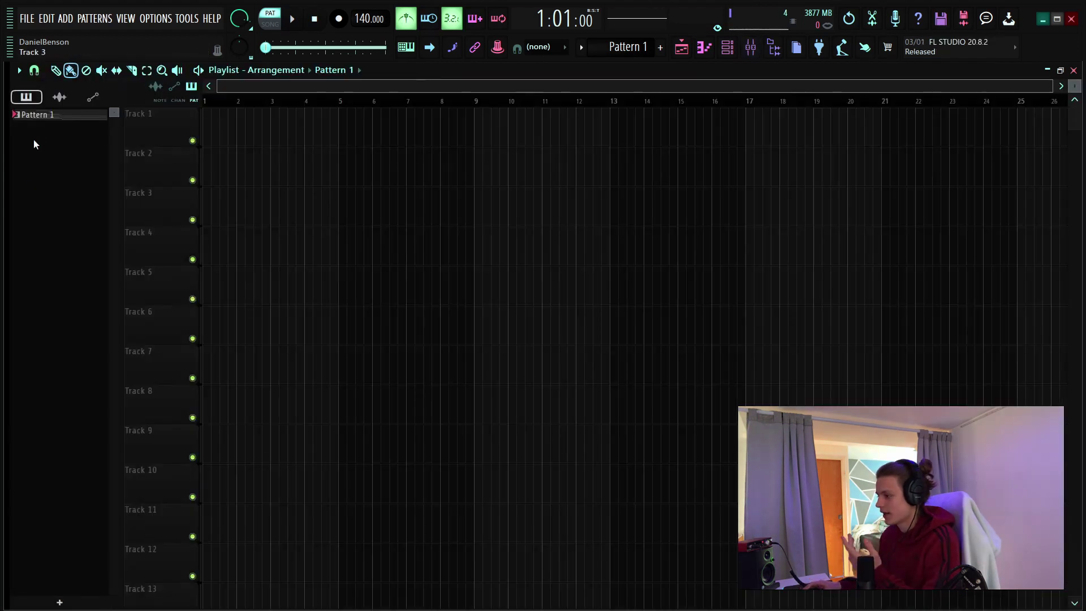
right_click(59, 121)
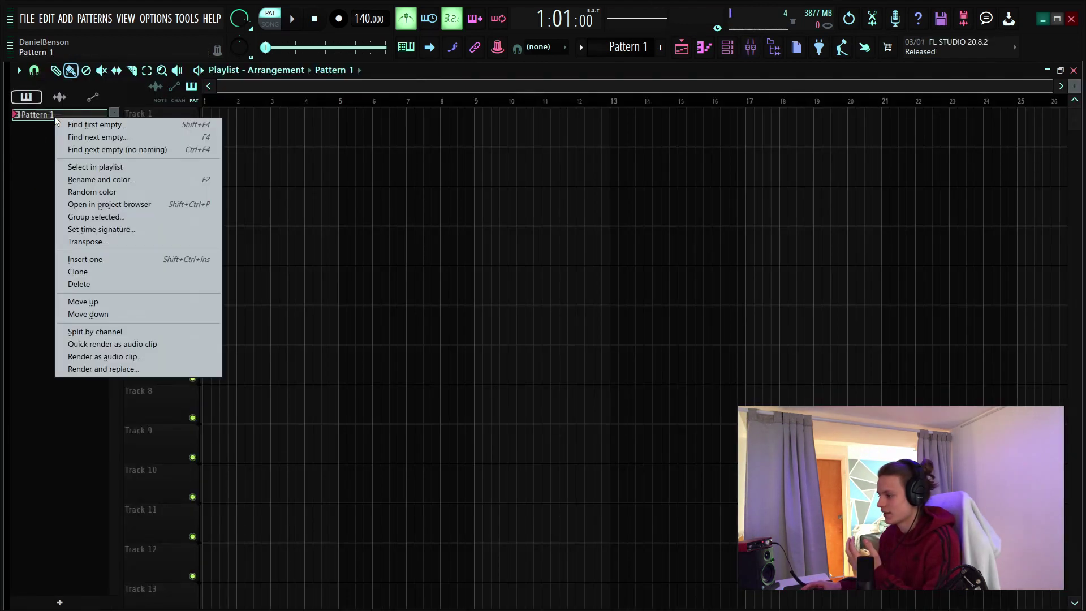
left_click(121, 332)
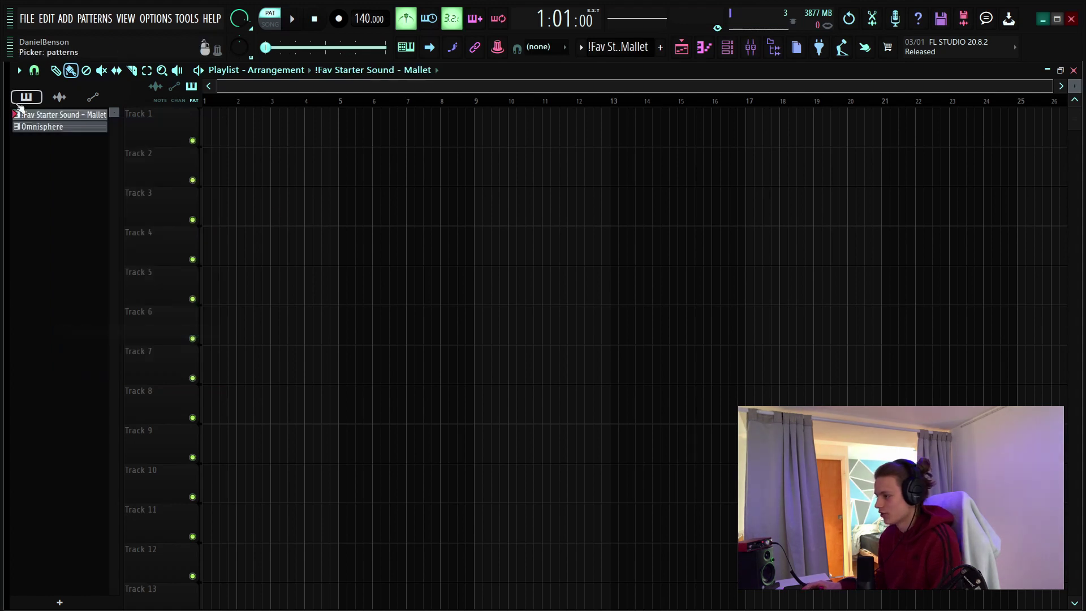
- Place both patterns on Playlist Tracks 4 and 5, then delete the clips
left_click(56, 127)
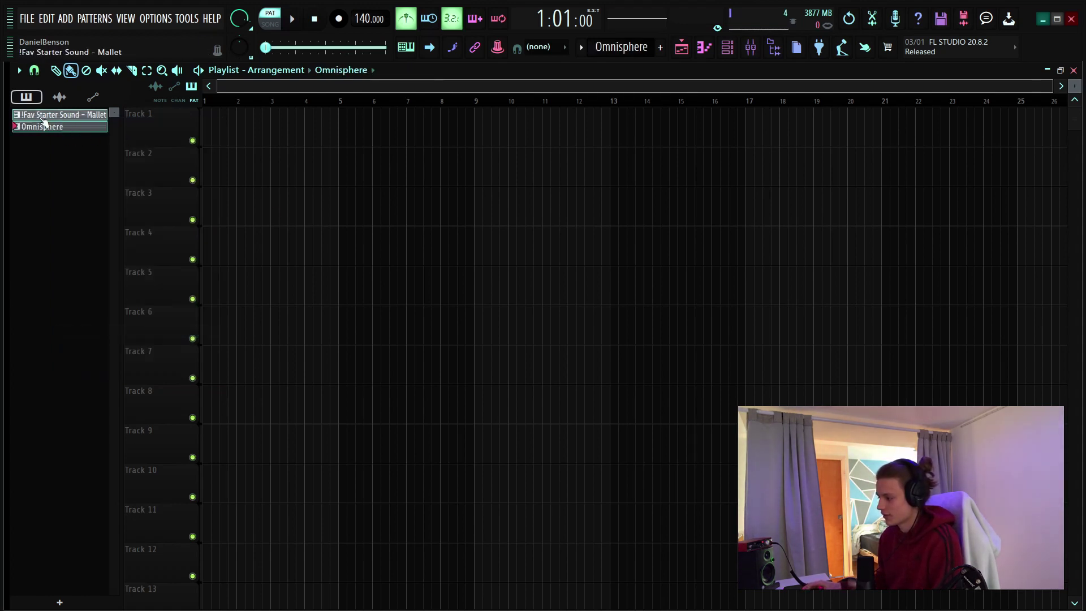
left_click_drag(44, 123, 206, 232)
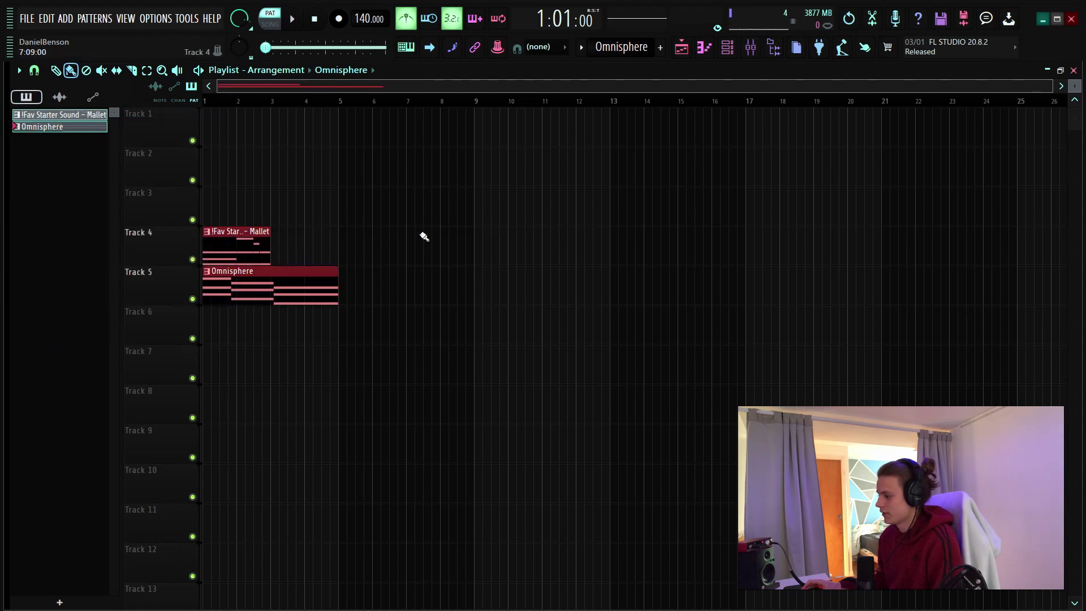
key("ctrl+a")
key("Delete")
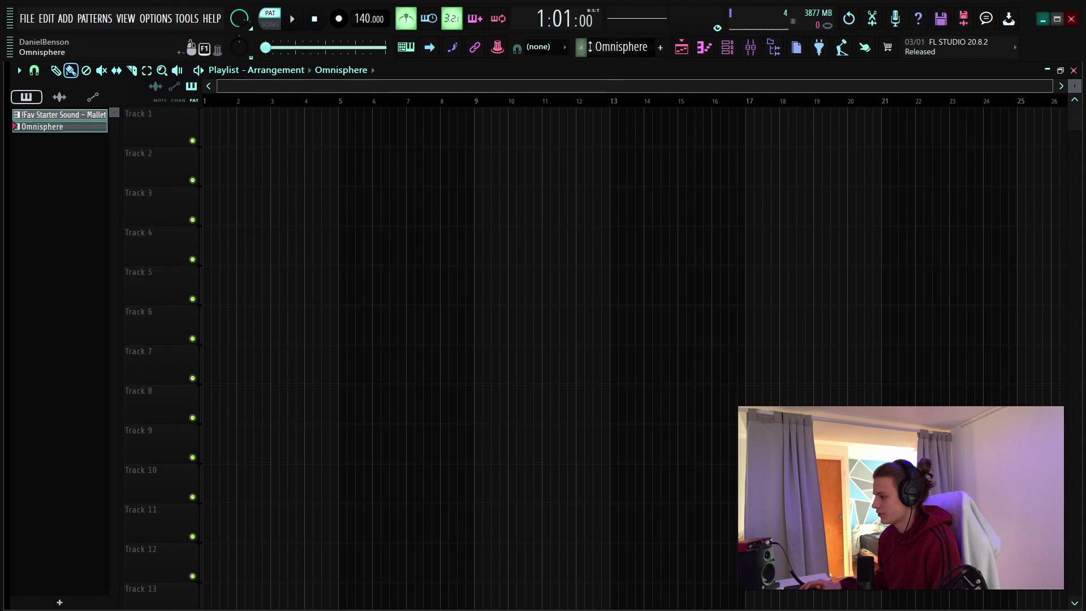
- Look through the pattern options and the Mallet pattern's menu, closing both without changes
left_click(620, 47)
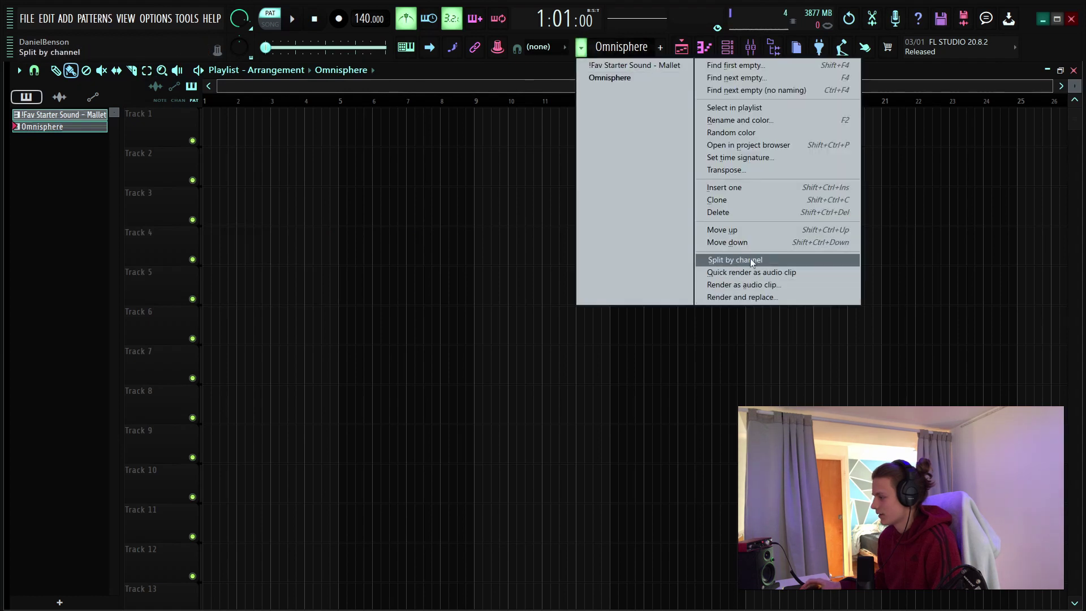
left_click(23, 114)
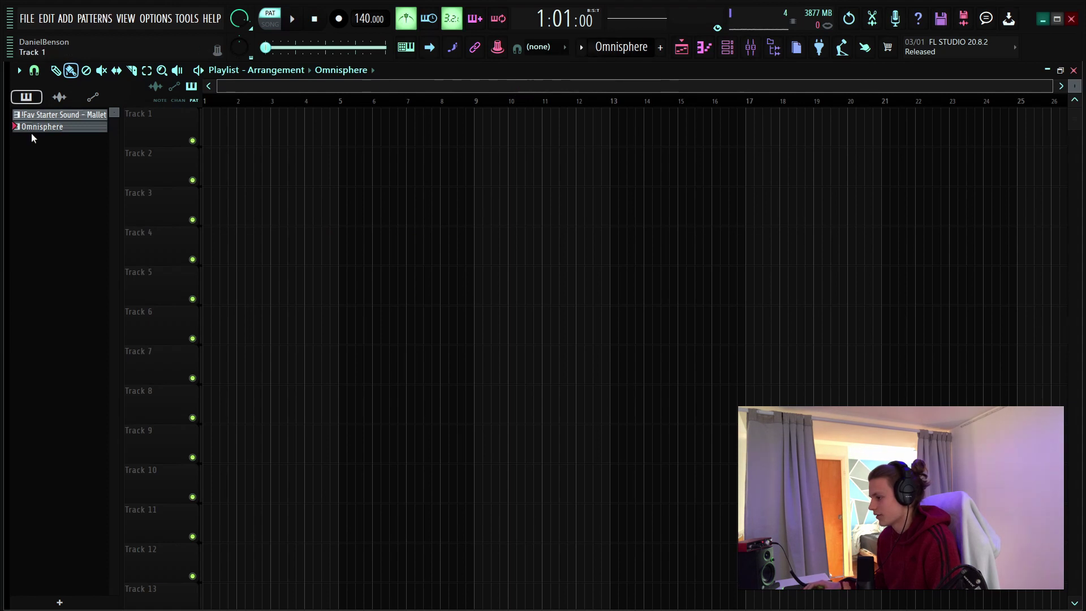
right_click(63, 116)
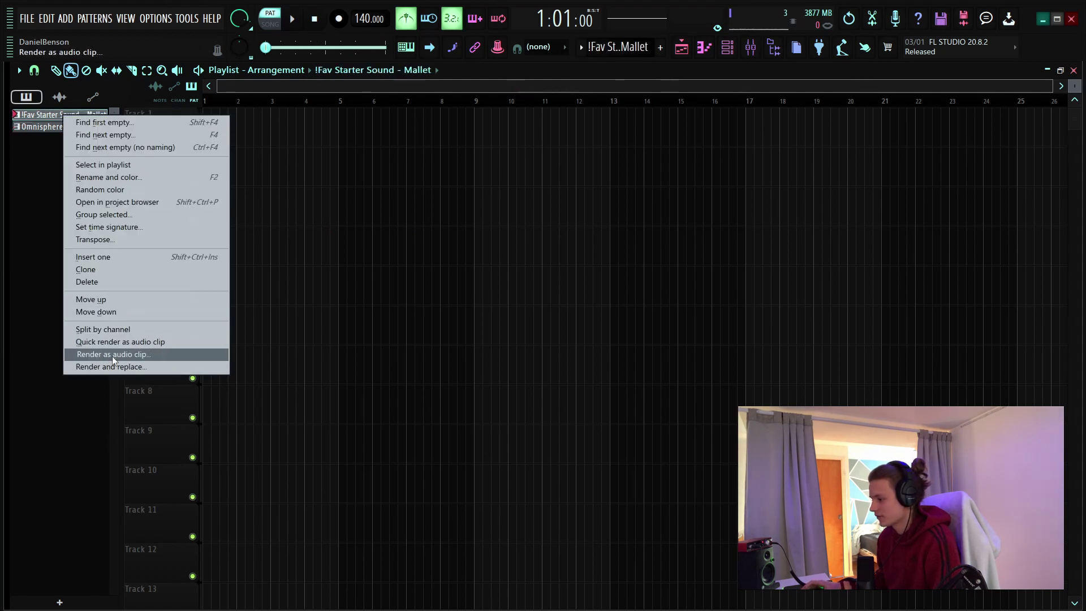
left_click(7, 274)
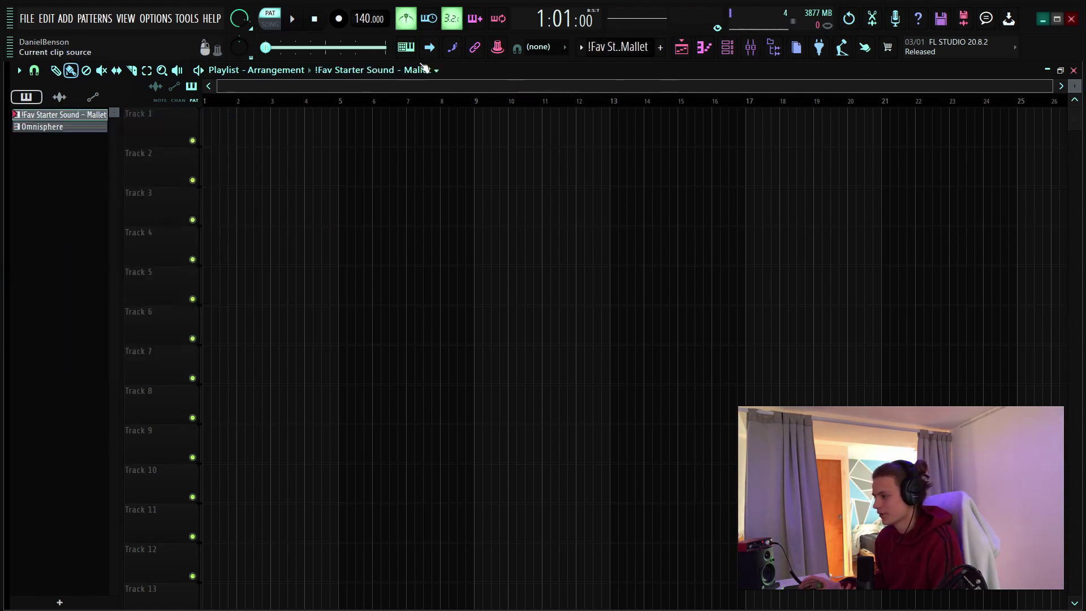